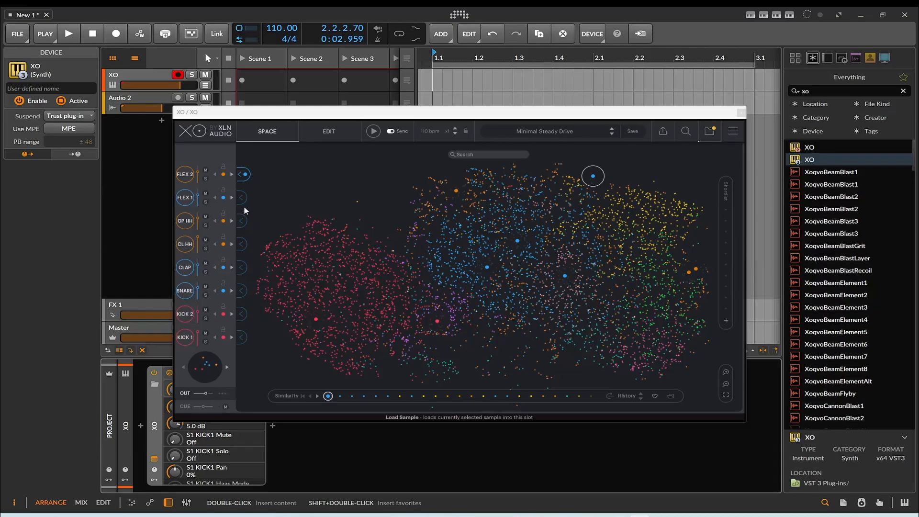
- Audition samples across different regions of the sample map
mouse_move(362, 280)
left_mouse_down()
mouse_move(611, 263)
mouse_move(527, 295)
mouse_move(320, 253)
mouse_move(556, 311)
mouse_move(539, 294)
left_mouse_up()
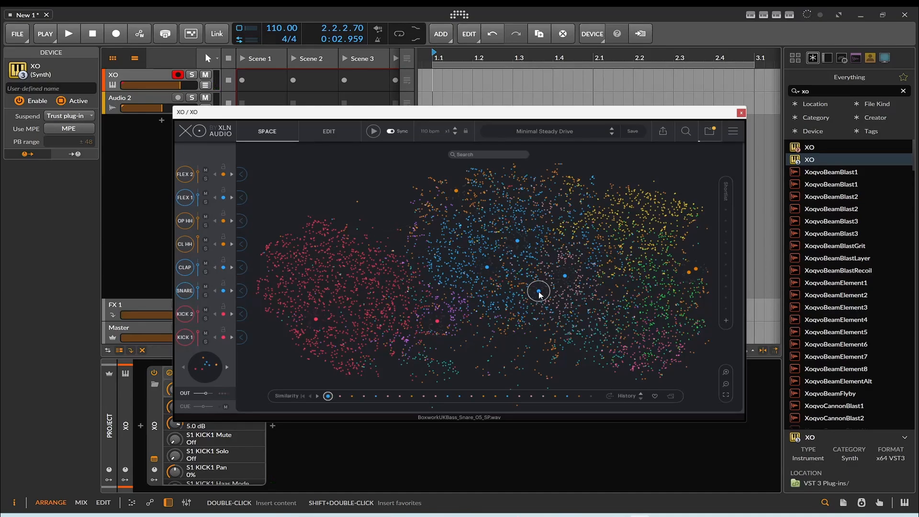
mouse_move(539, 293)
left_mouse_down()
mouse_move(439, 297)
mouse_move(401, 281)
mouse_move(467, 278)
mouse_move(470, 249)
mouse_move(332, 293)
mouse_move(527, 199)
mouse_move(569, 214)
mouse_move(530, 288)
left_mouse_up()
mouse_move(532, 287)
left_mouse_down()
mouse_move(420, 276)
mouse_move(505, 262)
mouse_move(546, 243)
mouse_move(563, 247)
left_mouse_up()
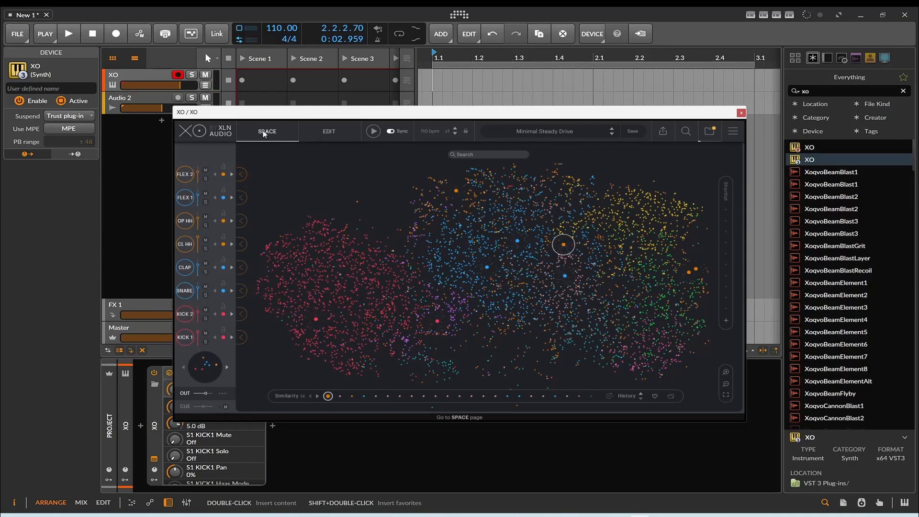
- Step the whole kit forward through similar samples several times, auditioning the beat during playback, and stop playback
left_click(67, 33)
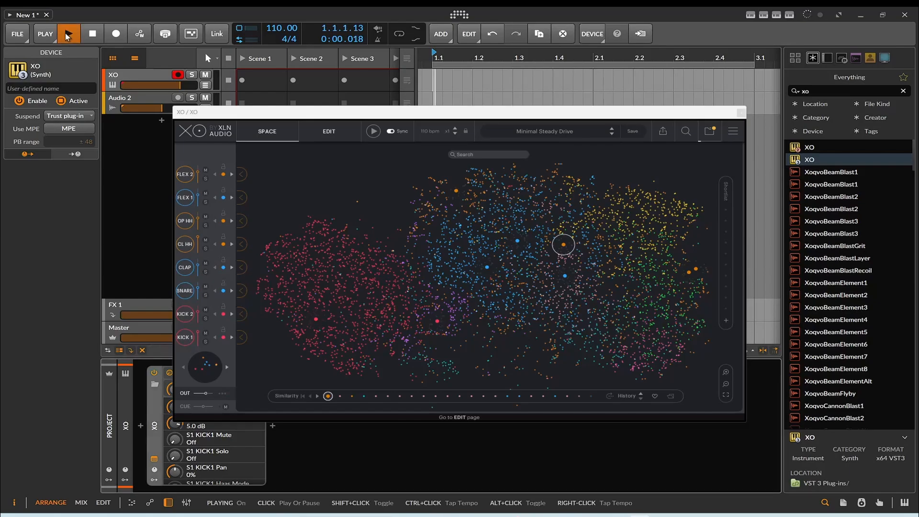
left_click(98, 35)
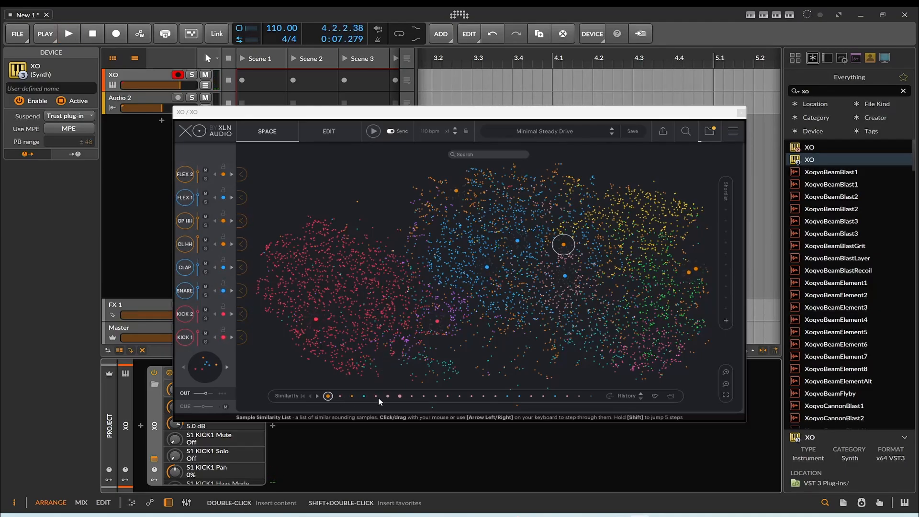
left_click(228, 367)
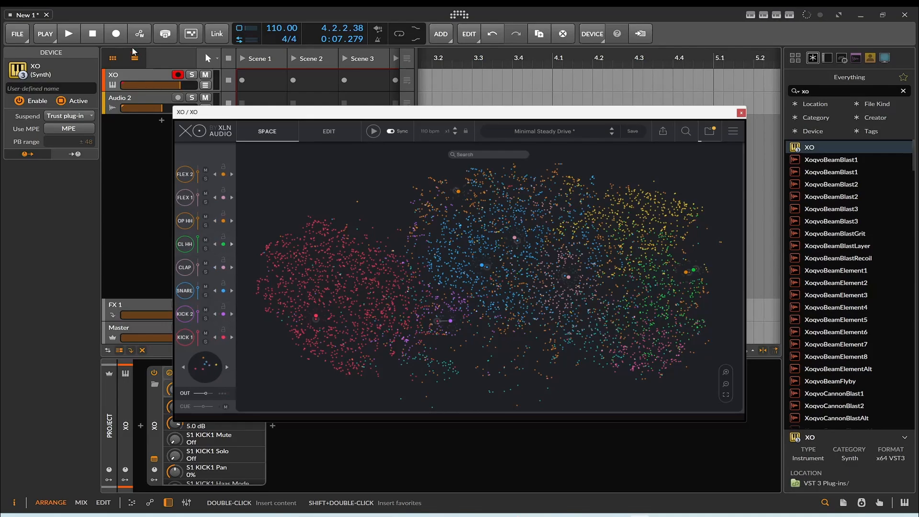
key("space")
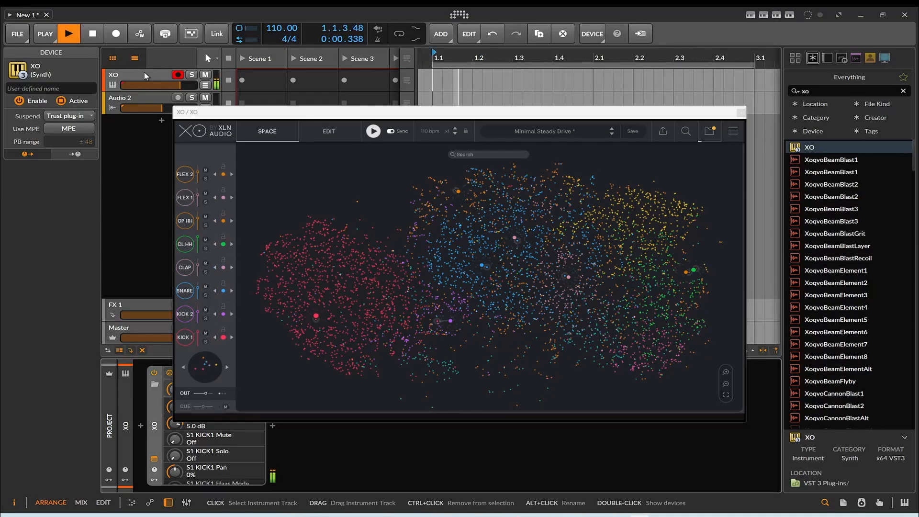
left_click(229, 368)
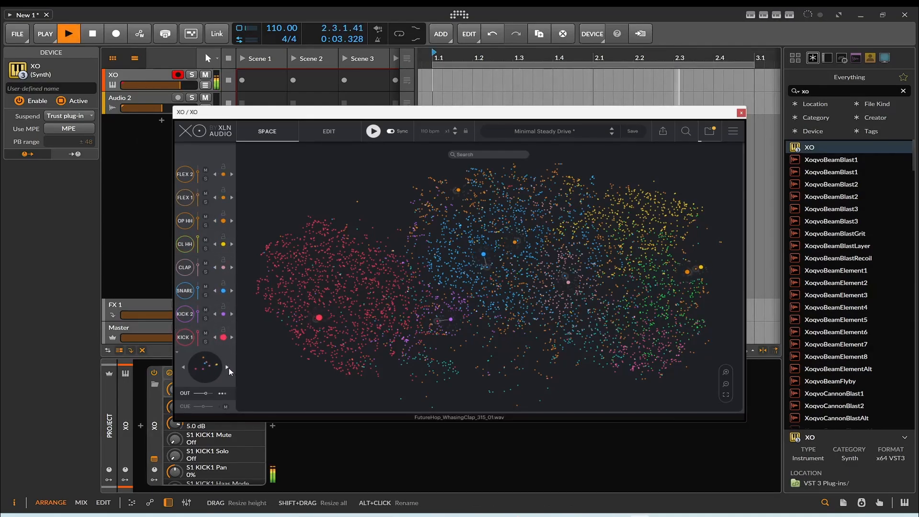
left_click(228, 368)
left_click(228, 368)
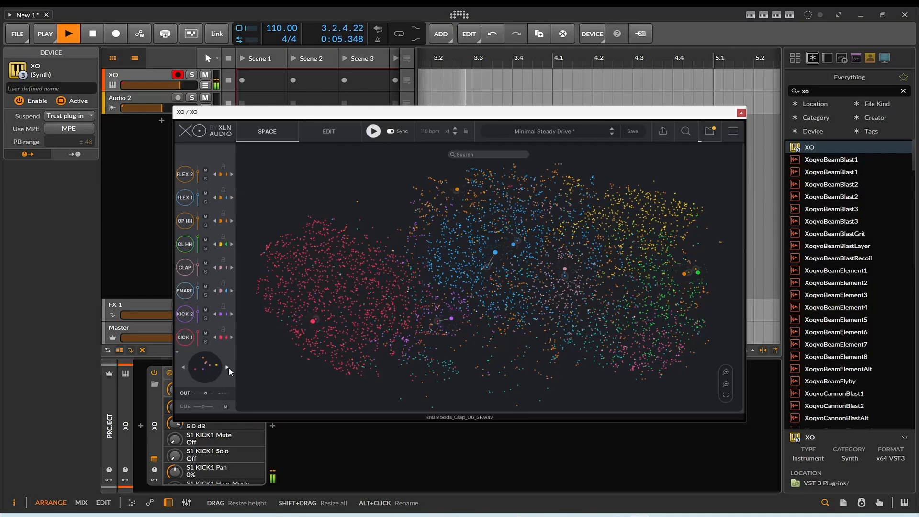
left_click(228, 368)
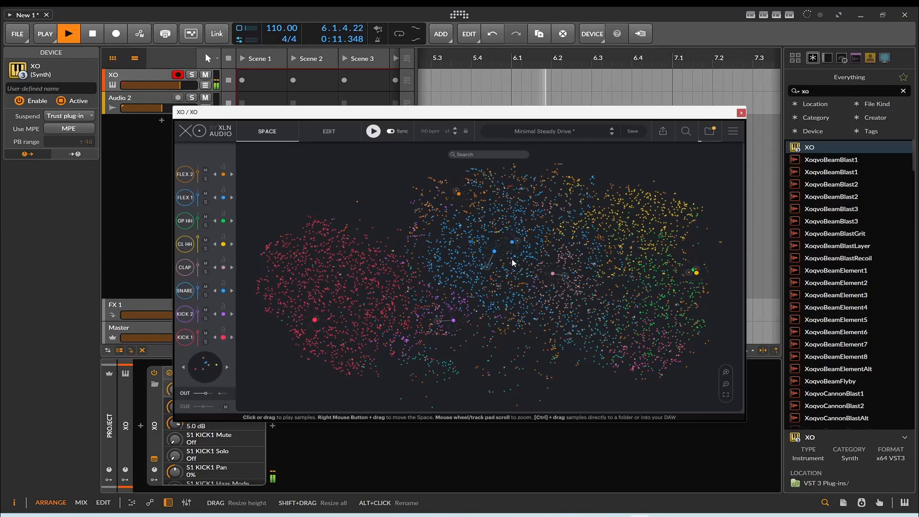
left_click(95, 34)
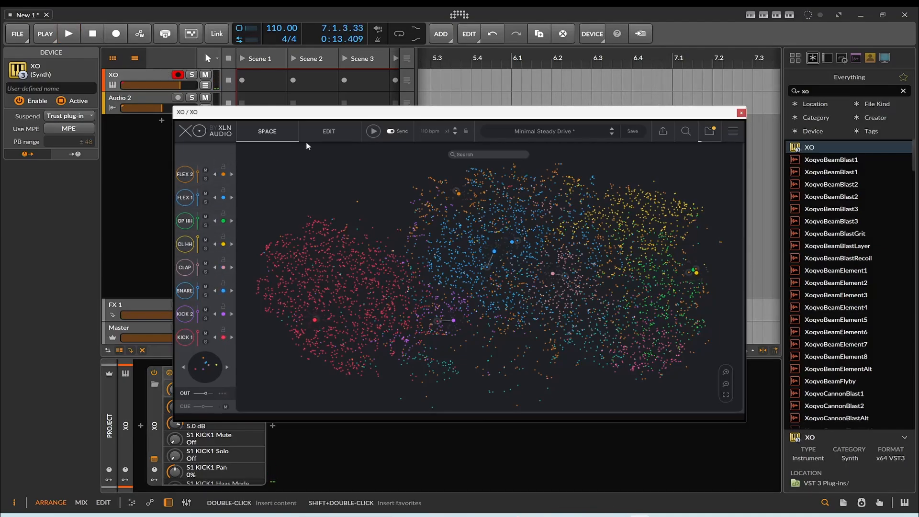
- Open the Sample Combiner from the Edit page and pick similar samples for Flex 1, Flex 2, closed hi-hat, Kick 2, Snare and Kick 1
left_click(318, 137)
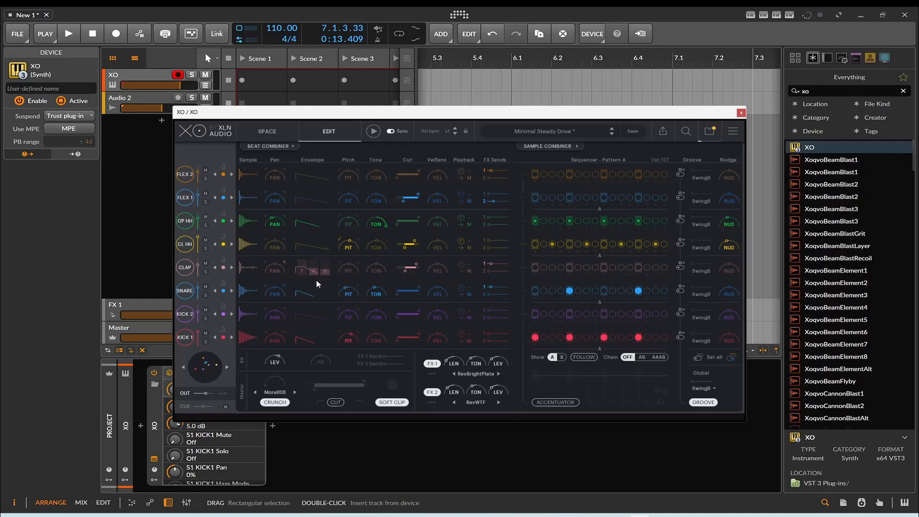
left_click(349, 270)
left_click(551, 146)
left_click(572, 197)
left_click(584, 174)
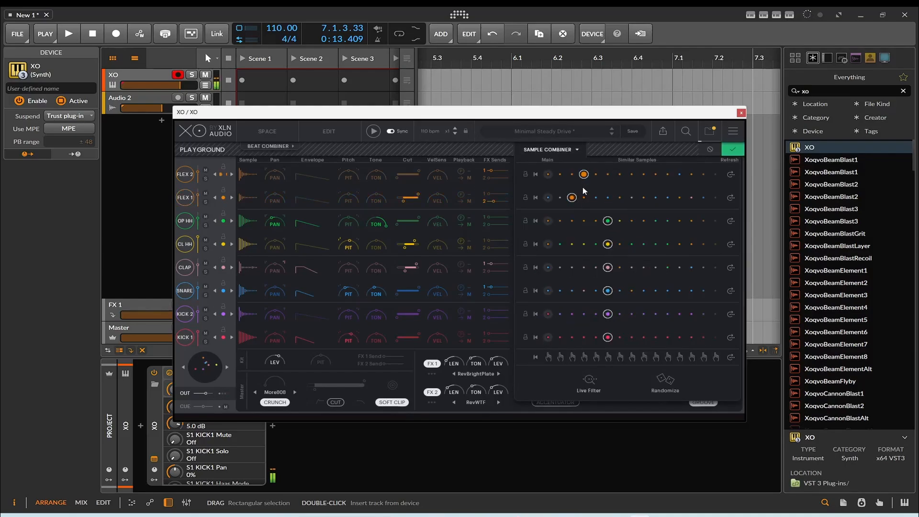
left_click(583, 244)
left_click(583, 314)
left_click(583, 290)
left_click(632, 337)
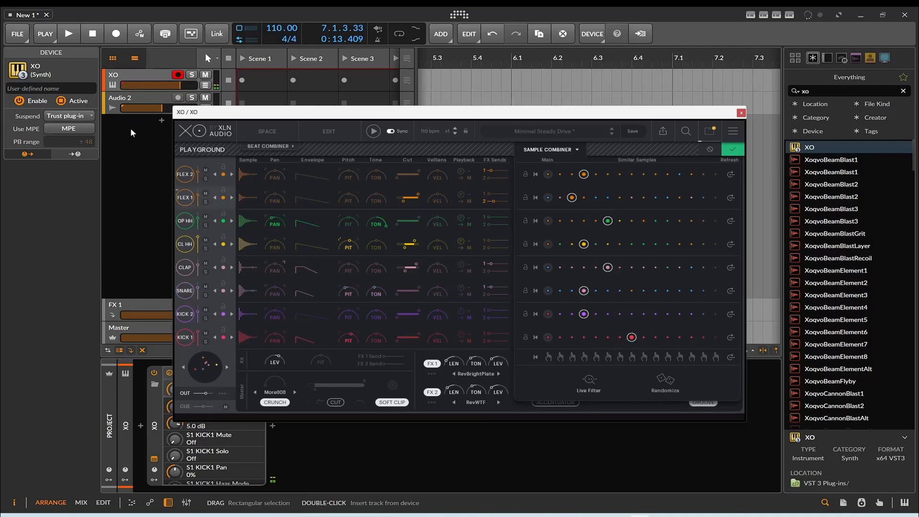
- Play the beat while trying other similar samples for Kick 1, and switch all slots at once to a shared column of similar samples
left_click(69, 33)
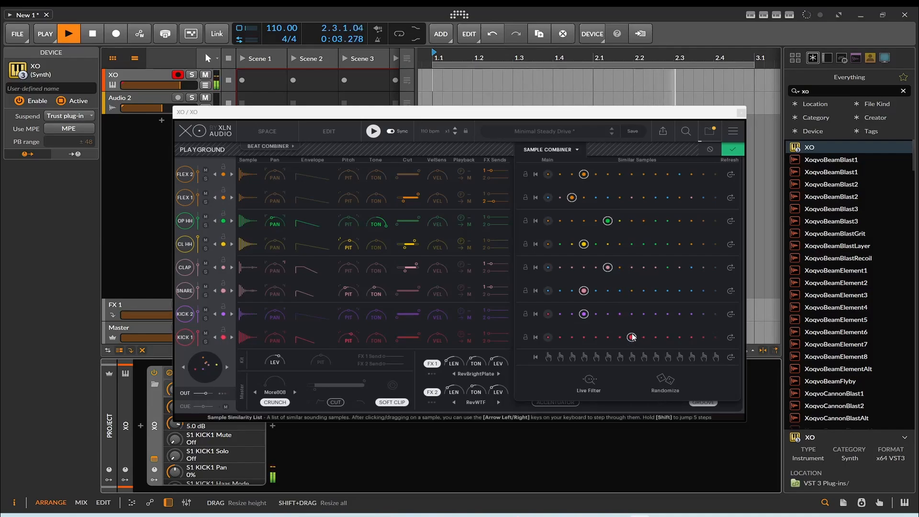
left_click(607, 338)
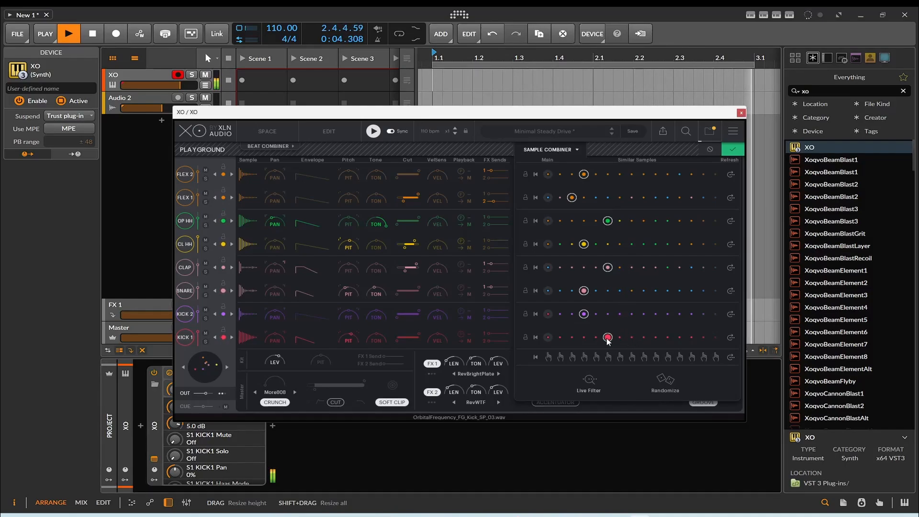
left_click(572, 338)
left_click(561, 356)
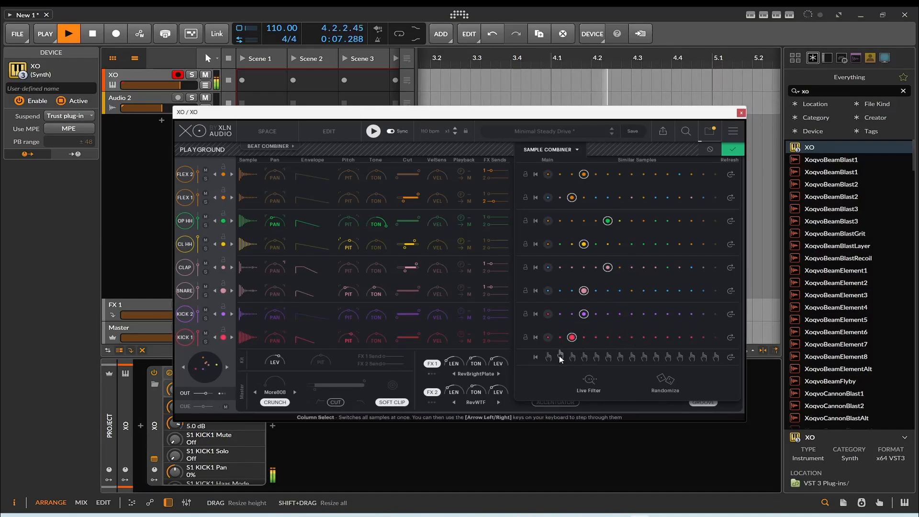
left_click(620, 356)
- Randomize the similar samples of all slots twice and stop playback
left_click(672, 390)
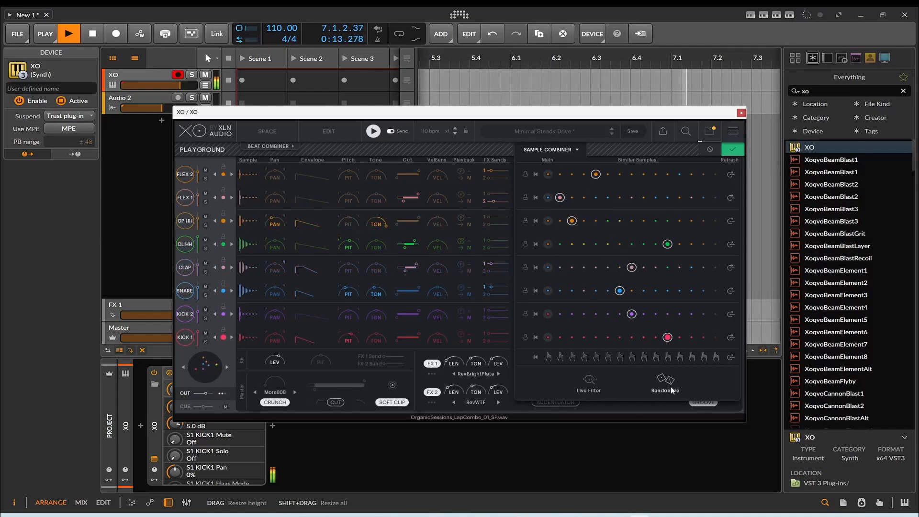
left_click(665, 383)
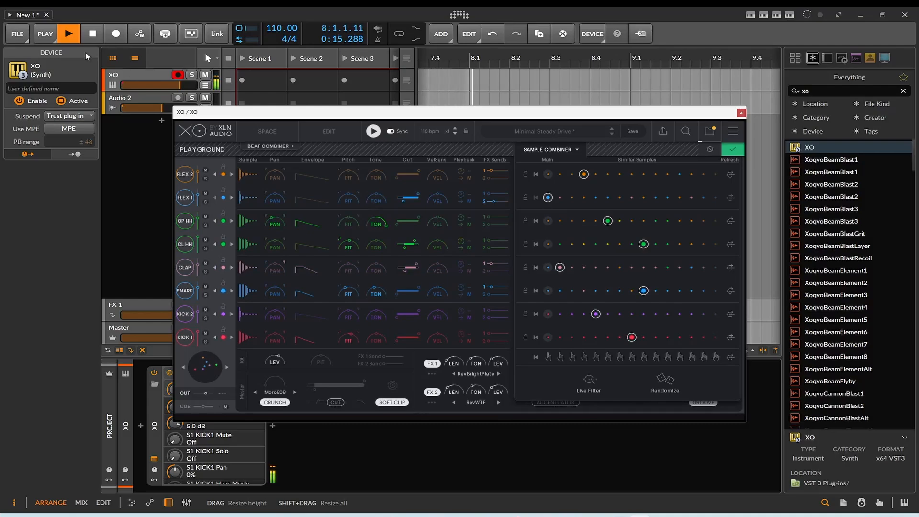
left_click(98, 31)
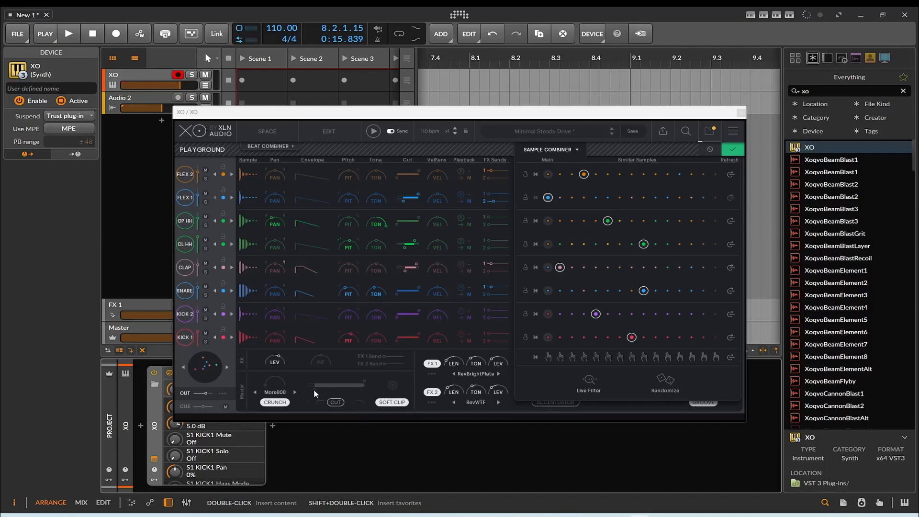
- Accept the Playground changes and return to the Space page
left_click(279, 131)
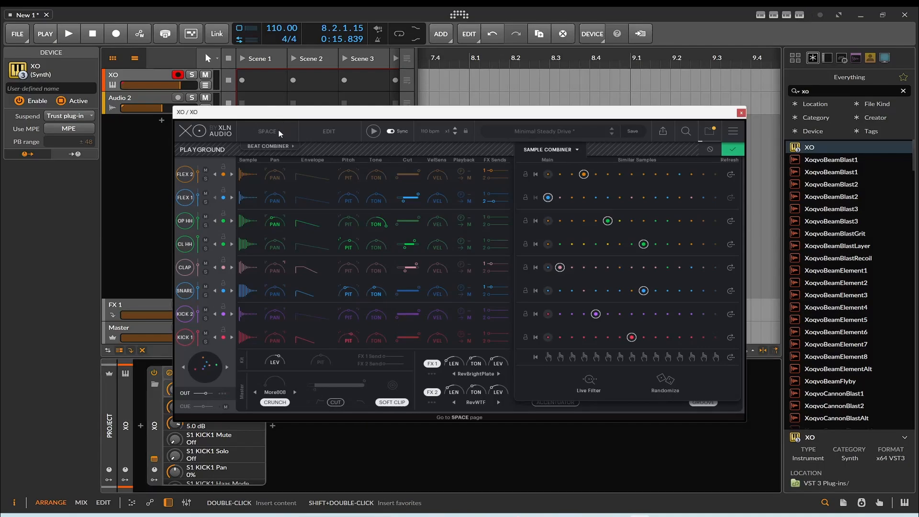
left_click(731, 148)
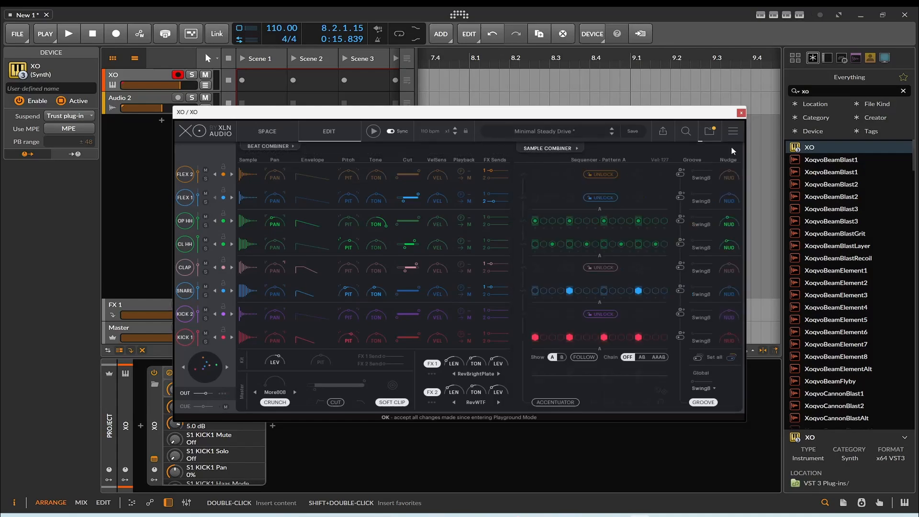
left_click(266, 132)
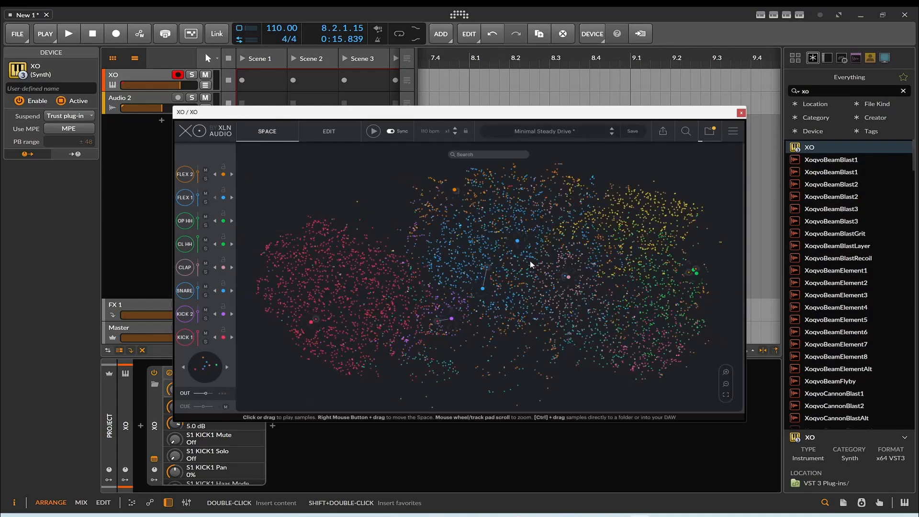
- Review the list of sample folders and close it without scanning
left_click(709, 131)
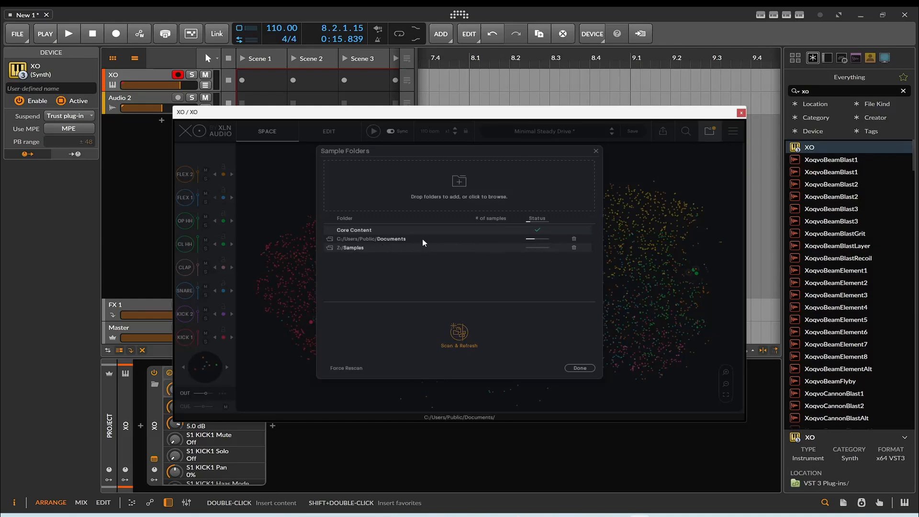
left_click(581, 368)
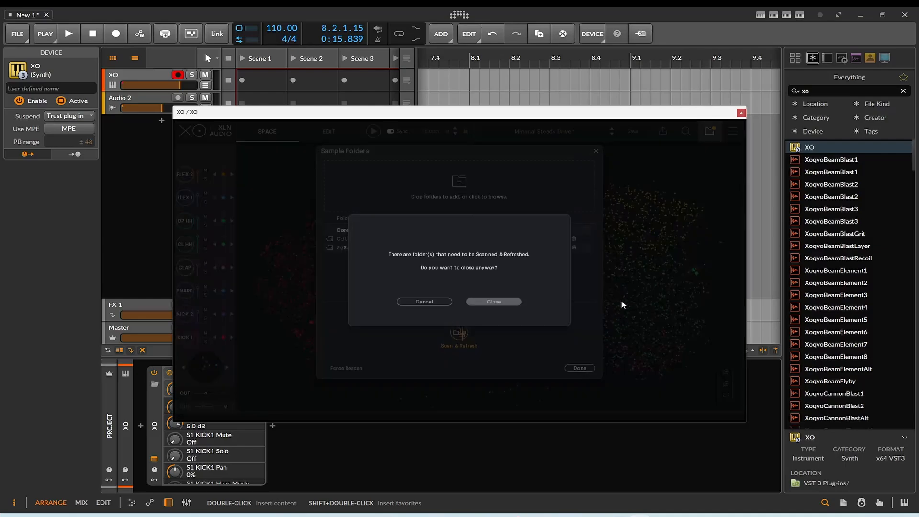
left_click(496, 302)
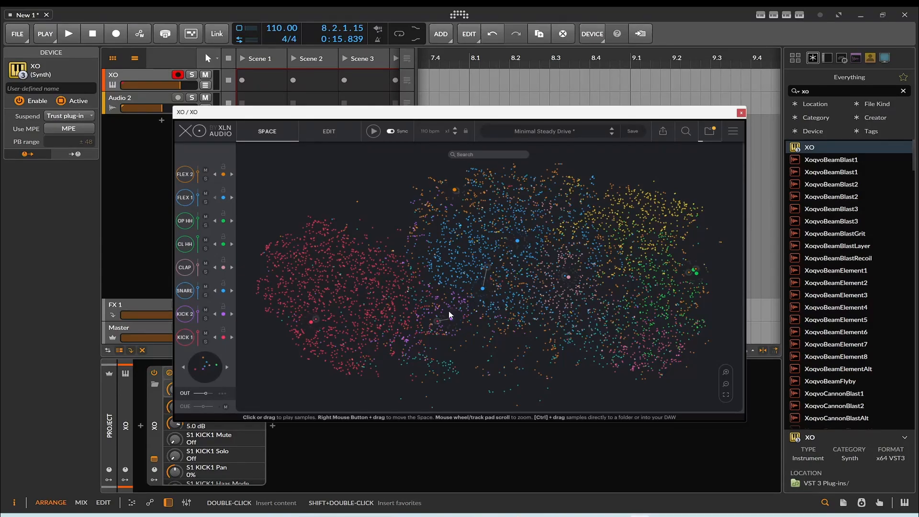
- Audition samples across the map and load a teal sample from beside the green region into the Kick 1 slot
mouse_move(445, 293)
left_mouse_down()
mouse_move(459, 244)
mouse_move(424, 242)
mouse_move(549, 254)
left_mouse_up()
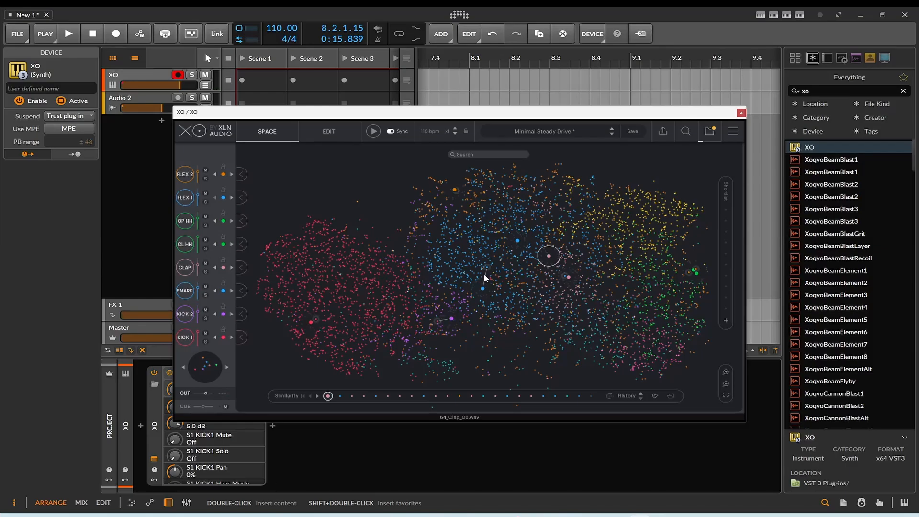
mouse_move(458, 273)
left_mouse_down()
mouse_move(510, 209)
mouse_move(620, 222)
mouse_move(595, 212)
mouse_move(447, 257)
mouse_move(391, 286)
mouse_move(315, 290)
mouse_move(378, 313)
mouse_move(636, 297)
mouse_move(639, 289)
left_mouse_up()
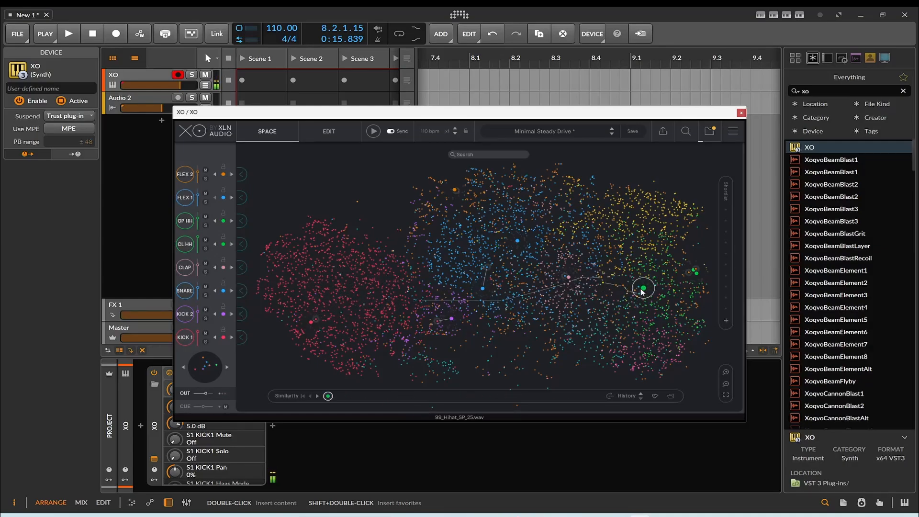
left_click(638, 290)
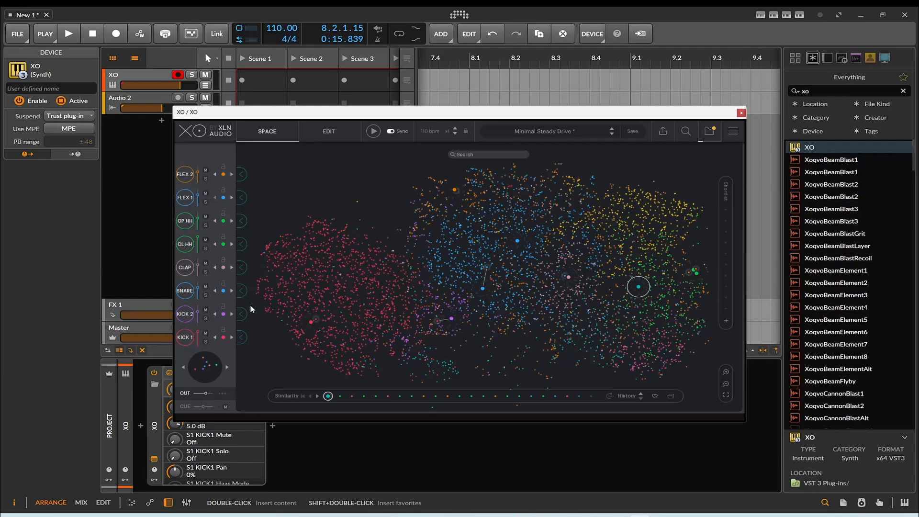
left_click(246, 337)
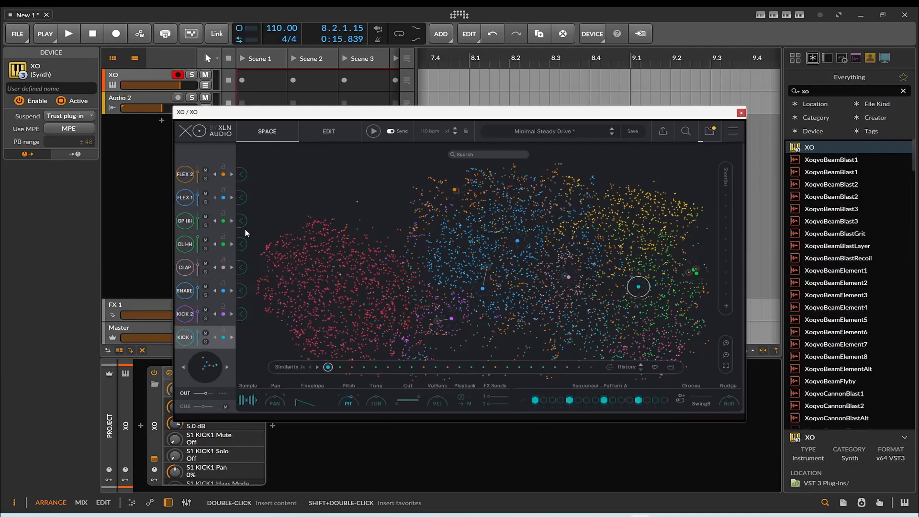
- With the beat playing, activate step 3 of Kick 1's Pattern A and assign the slot a sample from the map's red kick region
left_click(79, 37)
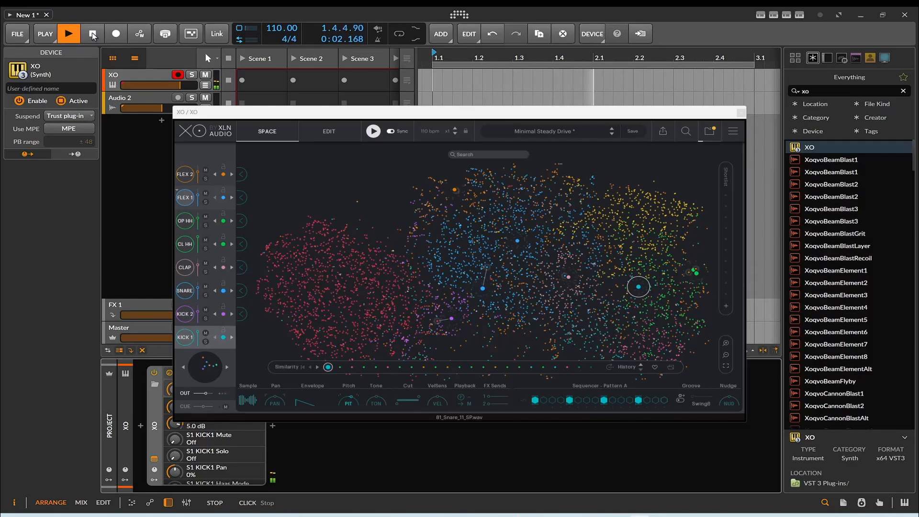
left_click(552, 400)
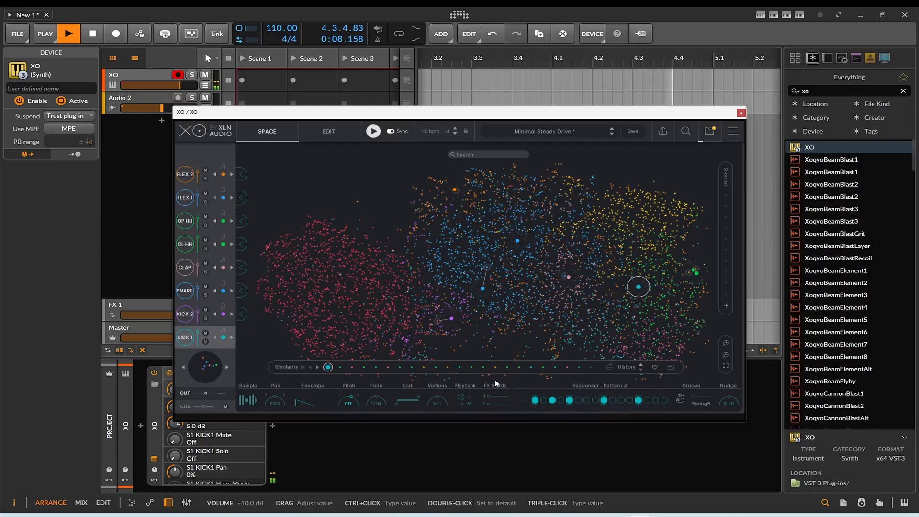
left_click_drag(637, 292, 635, 263)
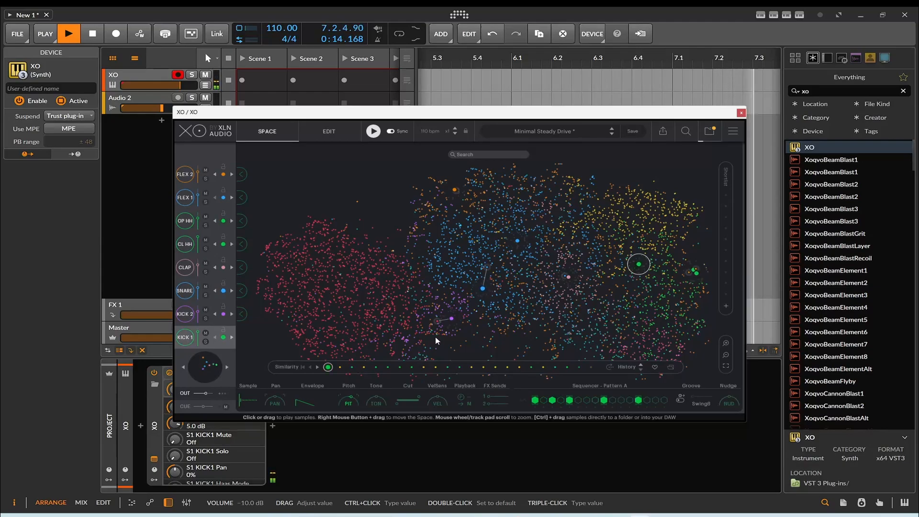
left_click(370, 305)
left_click(246, 337)
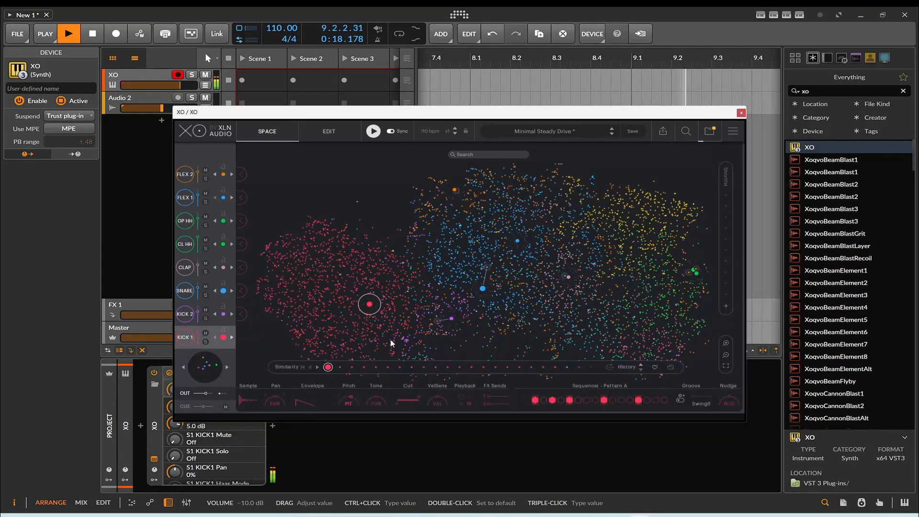
- Work through Kick 1's list of similar samples and choose DowntempoTripHop_KKick_07_SP.wav
left_click(340, 367)
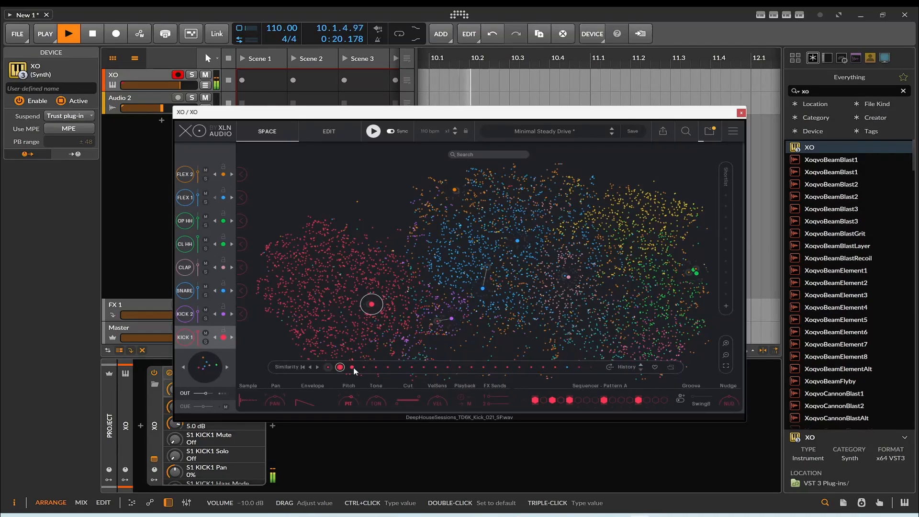
left_click(353, 367)
left_click(365, 367)
left_click(434, 367)
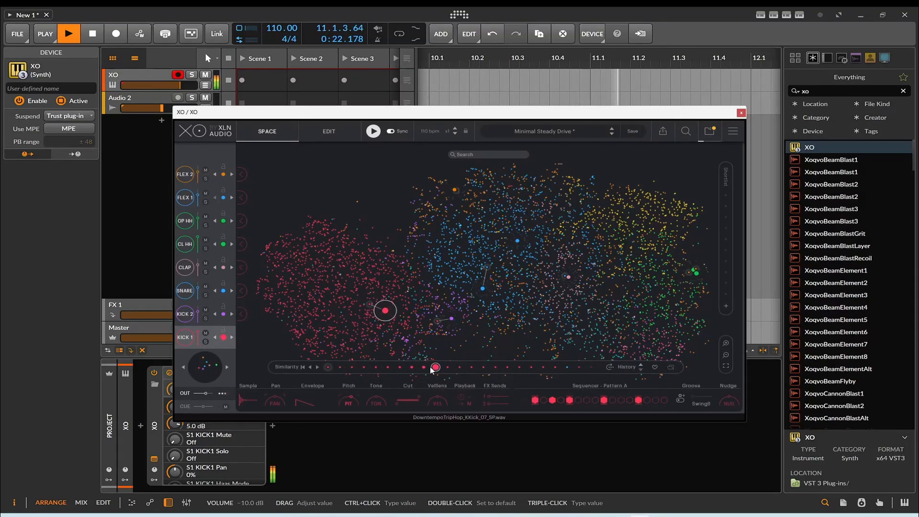
- Swap Kick 1 to the similar sample Fairfax_Bundle_Cane_Rutes.wav, adjusting the slot's envelope and setting its pan to 18%
left_click(447, 367)
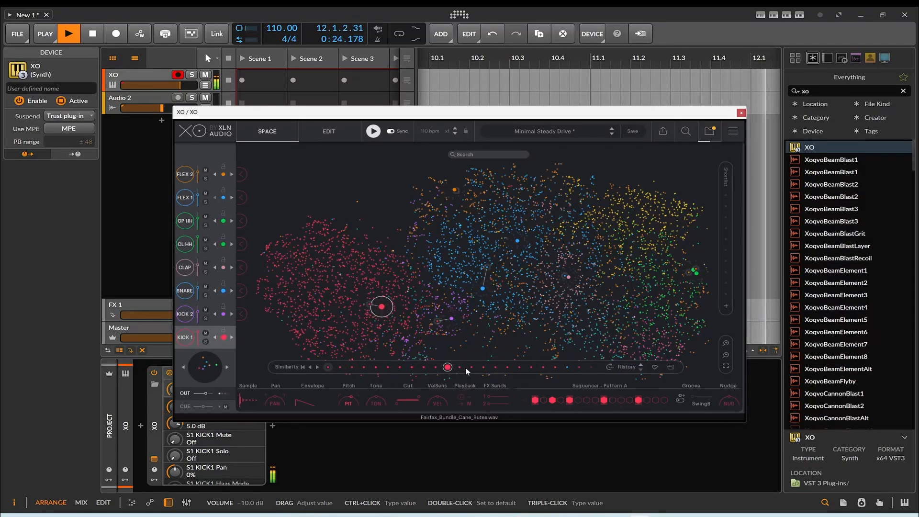
left_click_drag(312, 398, 323, 399)
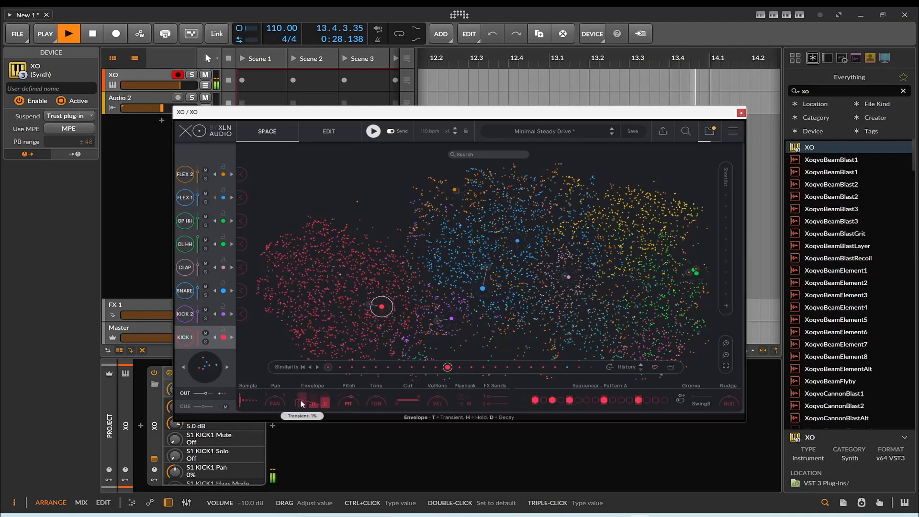
mouse_move(278, 394)
left_mouse_down()
mouse_move(291, 318)
mouse_move(280, 455)
mouse_move(282, 350)
mouse_move(282, 378)
left_mouse_up()
- Trim the end of Kick 1's sample to about 50 ms in the sample editor and close it
left_click(247, 400)
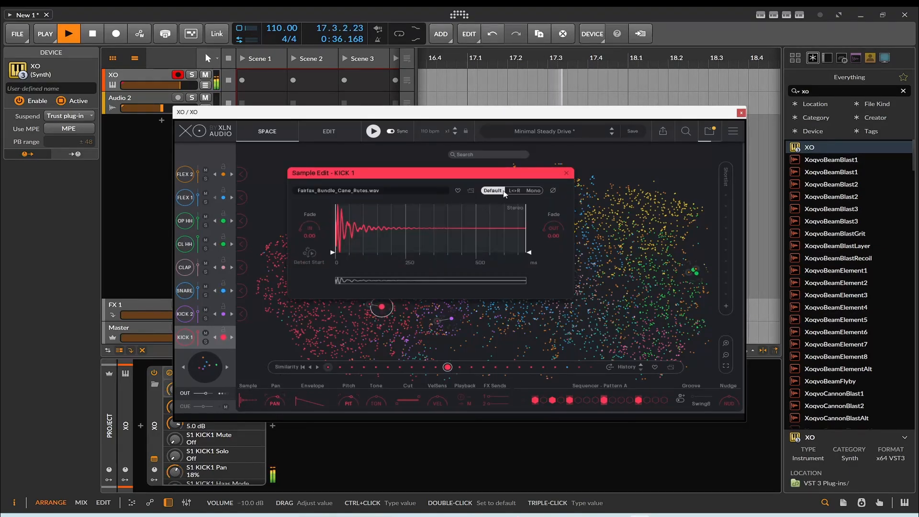
left_click_drag(530, 250, 354, 258)
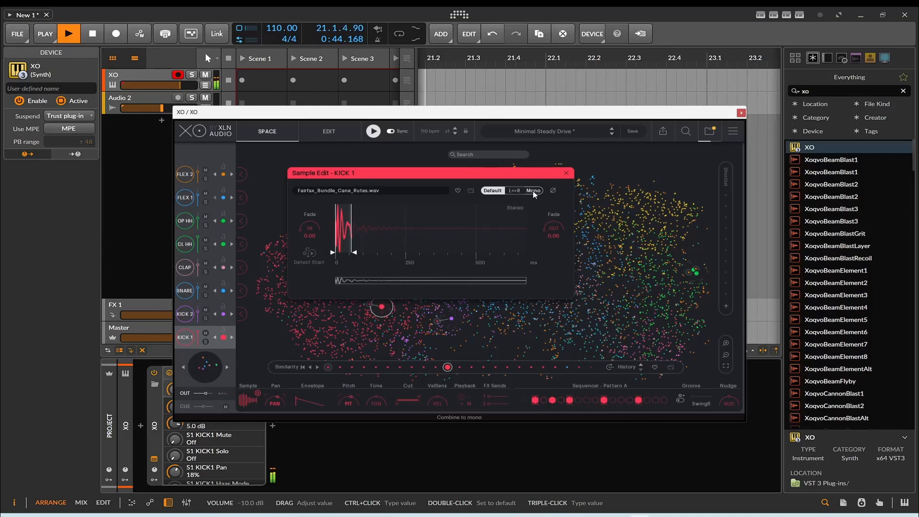
left_click(567, 173)
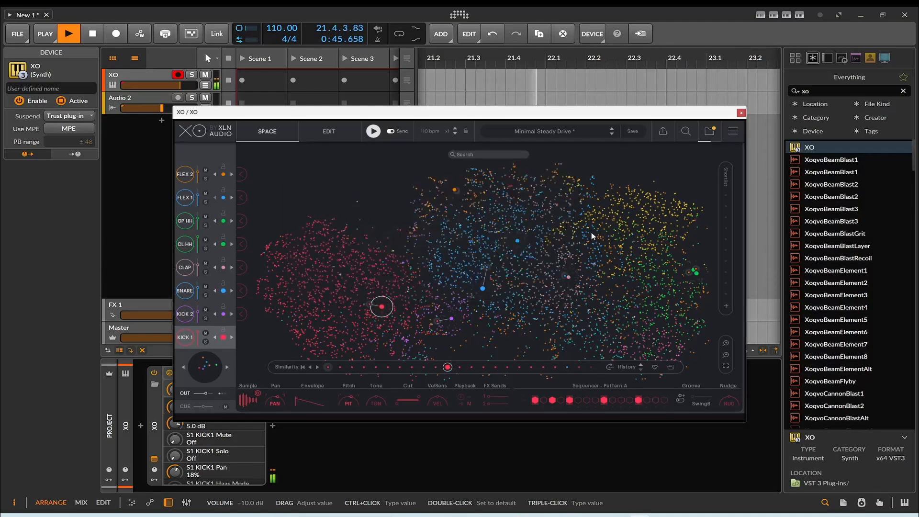
- Load Rate_Snare_02.wav into Kick 1, and replace it with a sample from the map's red kick region
left_click(443, 274)
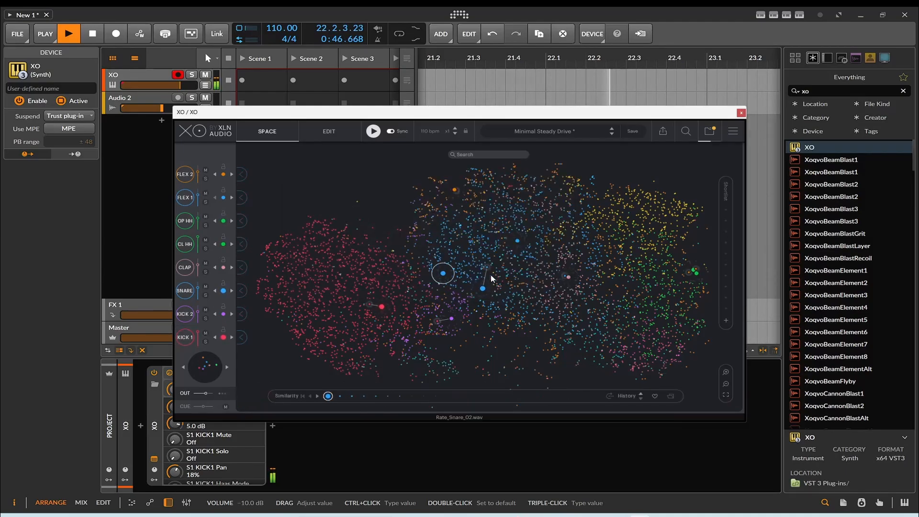
left_click(242, 337)
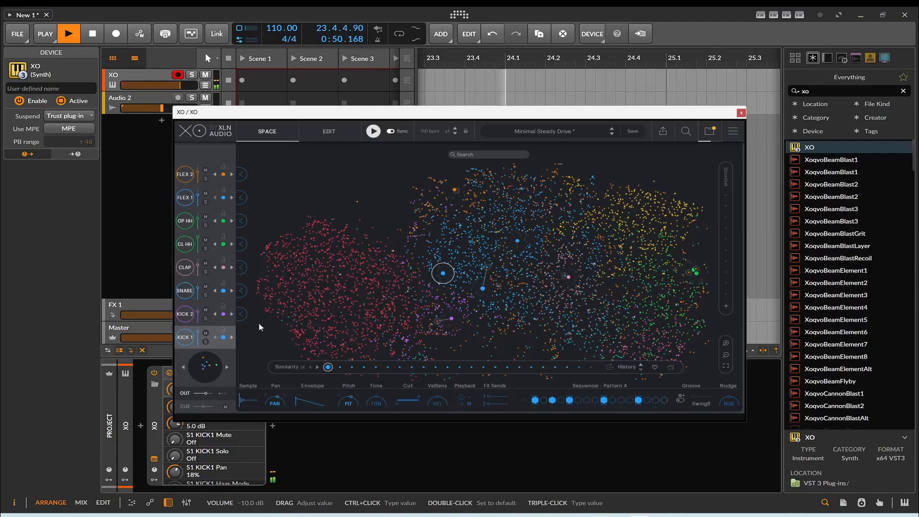
left_click(357, 313)
left_click(242, 339)
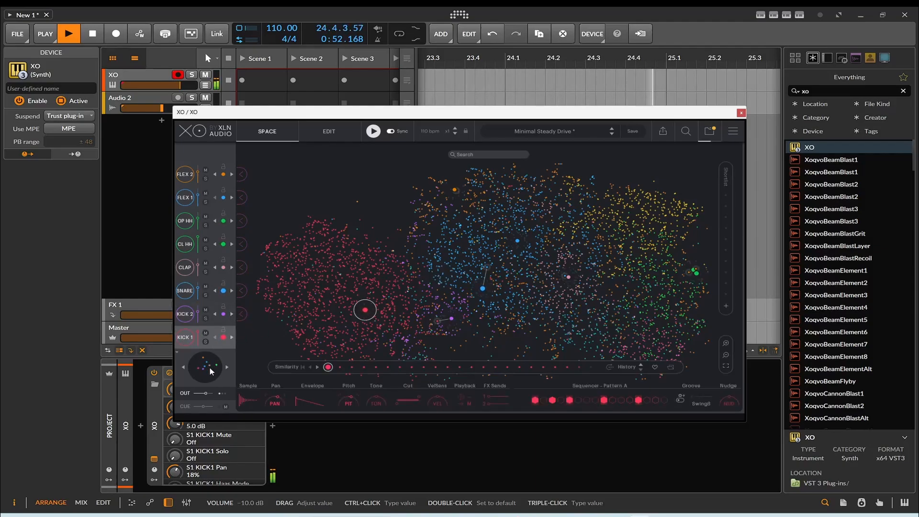
- Shift the whole kit to the next set of similar samples twice
left_click(227, 372)
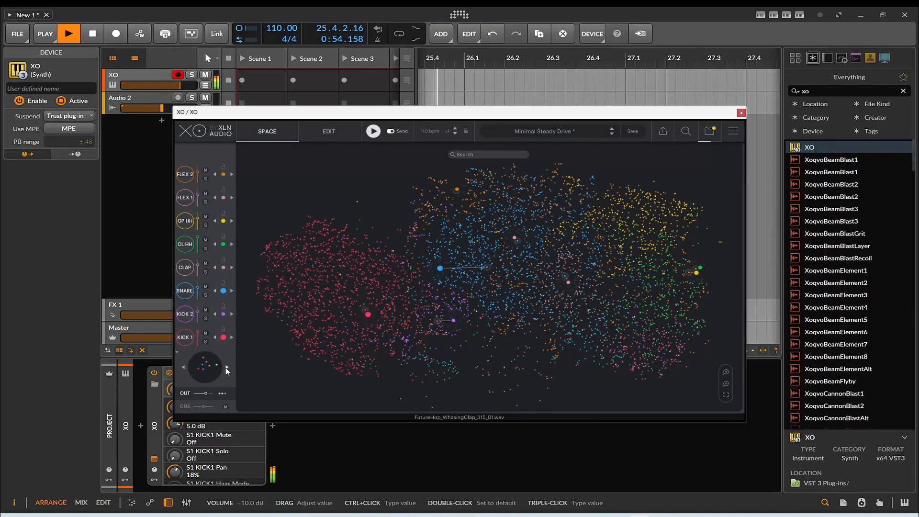
left_click(227, 369)
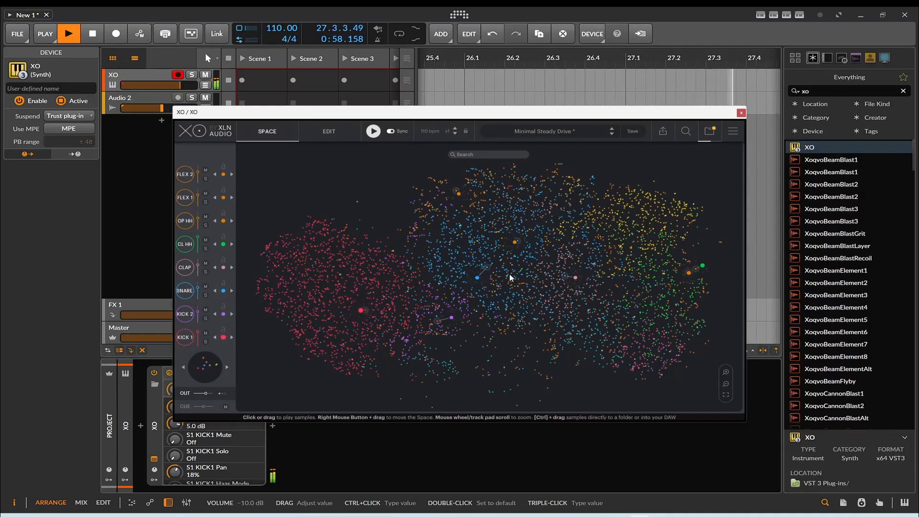
- Assign a sample from the map's yellow region to the closed hi-hat and activate steps 10 and 12 of its Pattern A
left_click(622, 255)
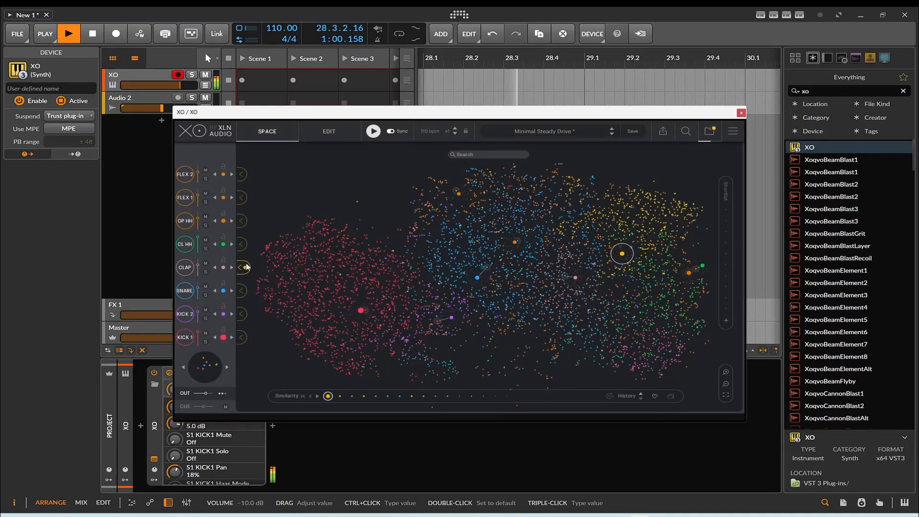
left_click(240, 246)
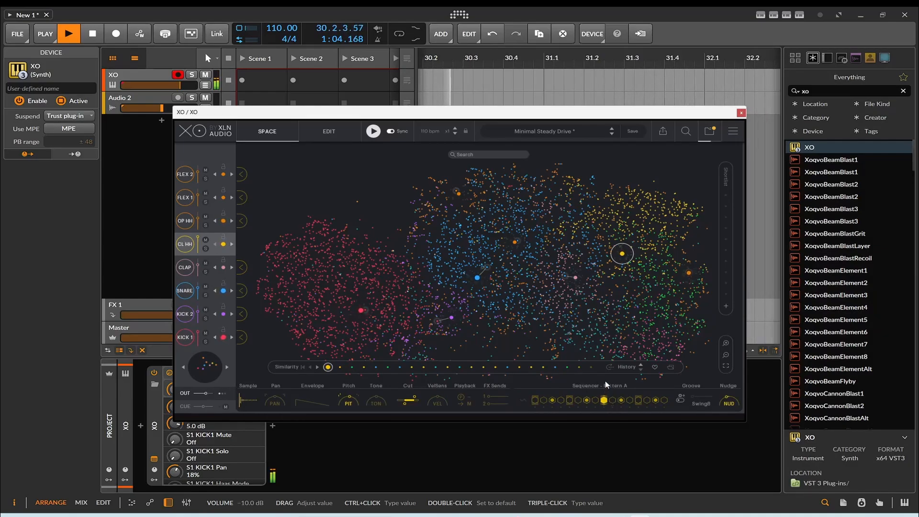
left_click(612, 400)
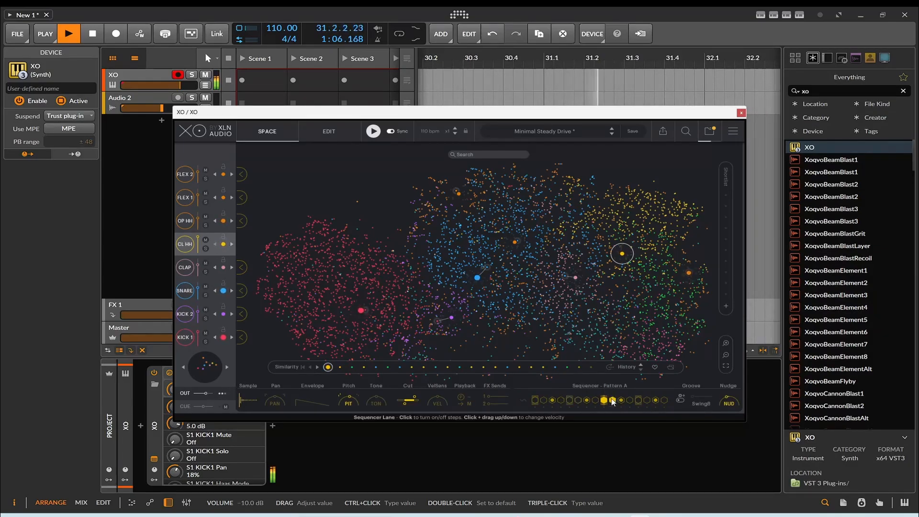
left_click(629, 400)
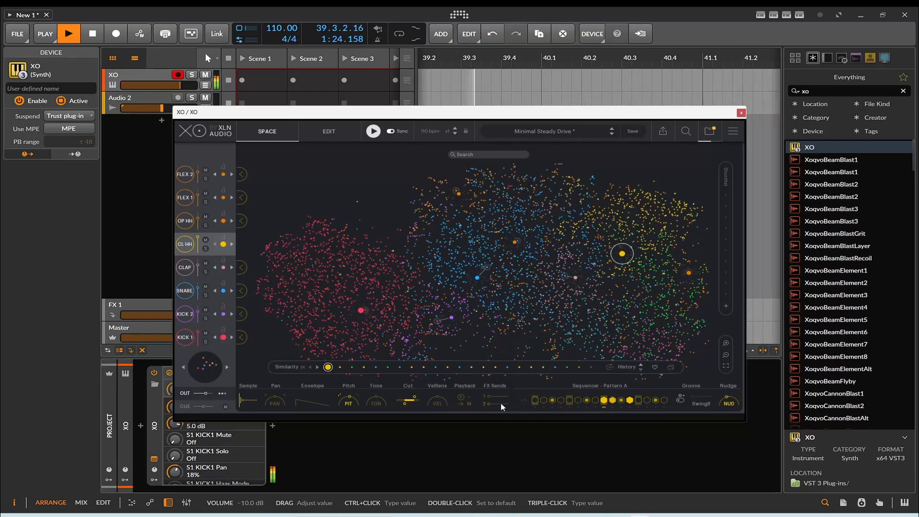
- Raise the closed hi-hat's FX sends to as much as 58% and adjust its velocity sensitivity
left_click_drag(496, 403, 506, 396)
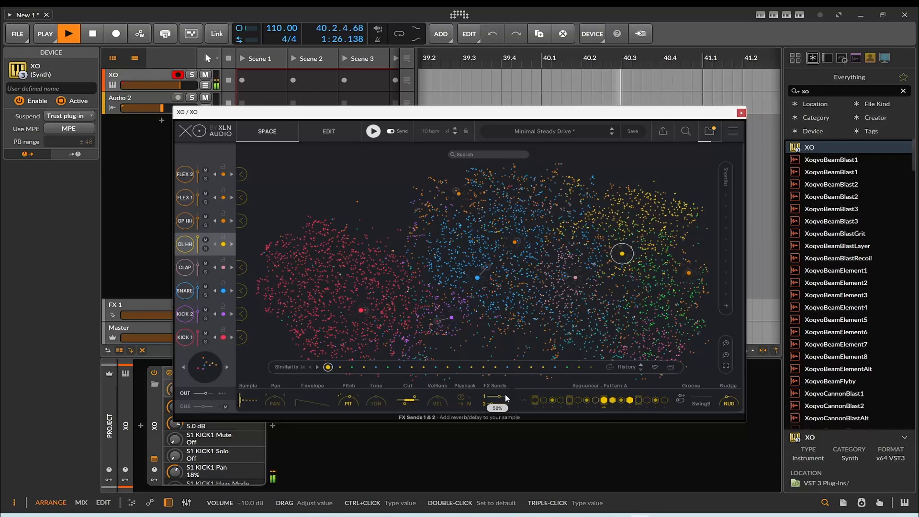
left_click_drag(437, 401, 435, 361)
left_click_drag(423, 401, 434, 483)
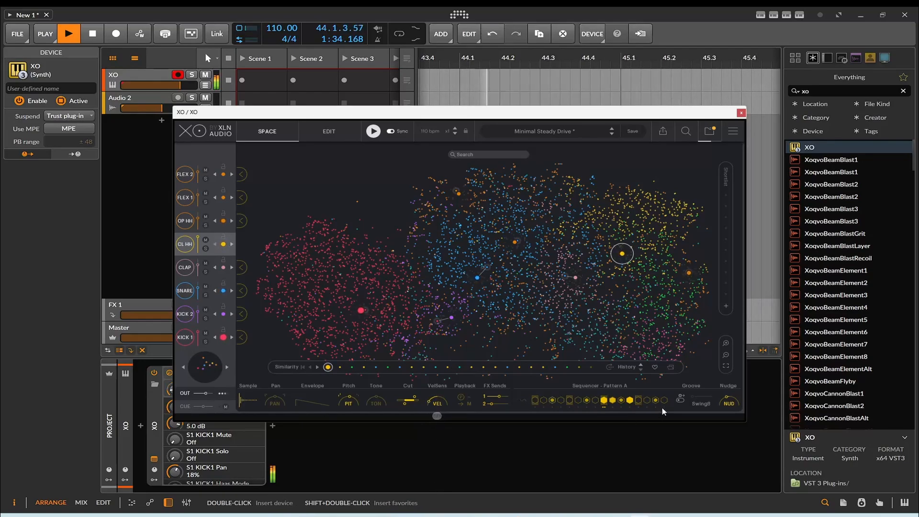
- Set the closed hi-hat's groove to Rushed and stop playback
left_click(696, 406)
left_click(714, 362)
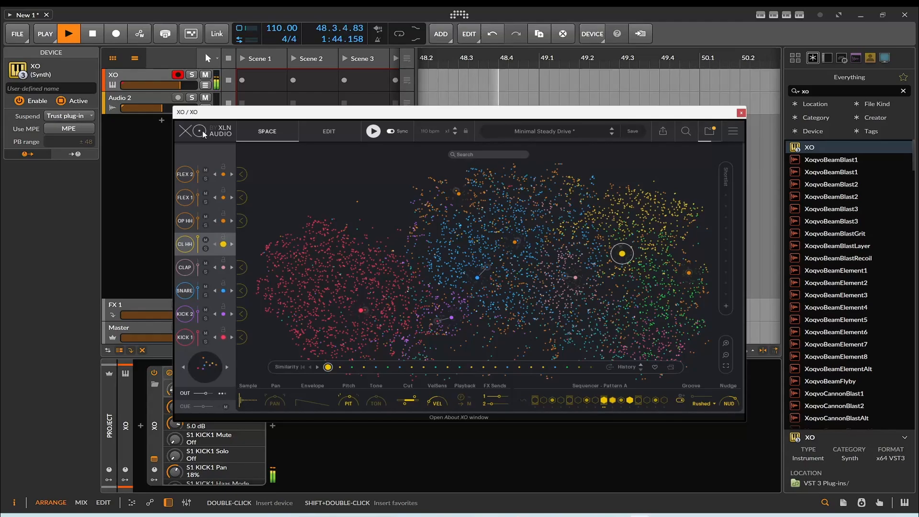
left_click(91, 35)
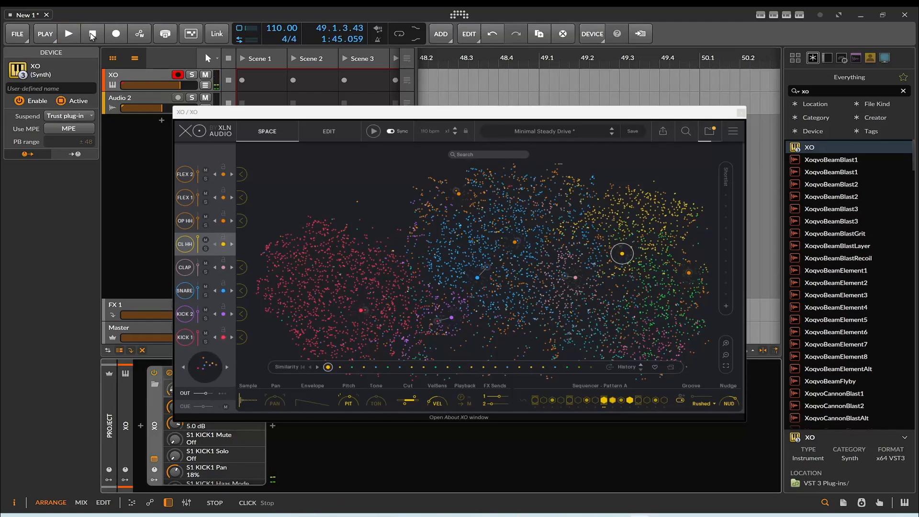
- Open the Beat Combiner from the Edit view and start playback
left_click(330, 132)
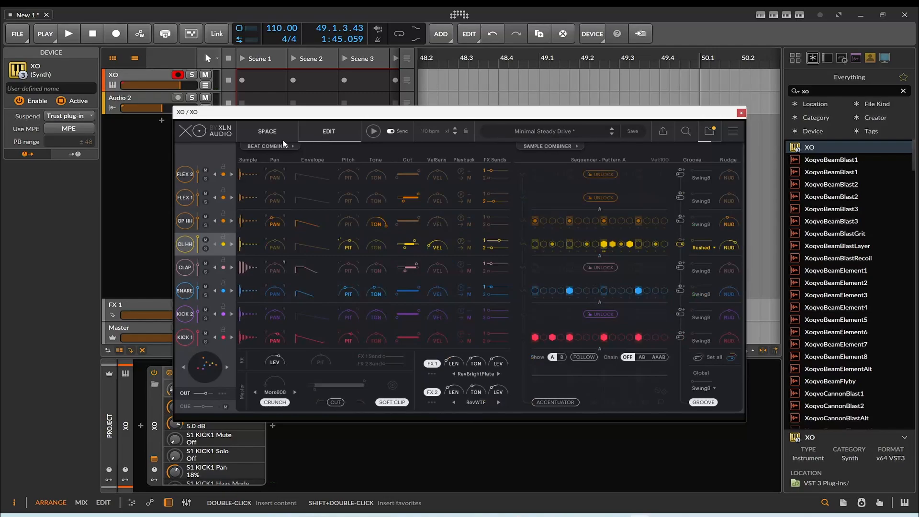
left_click(267, 150)
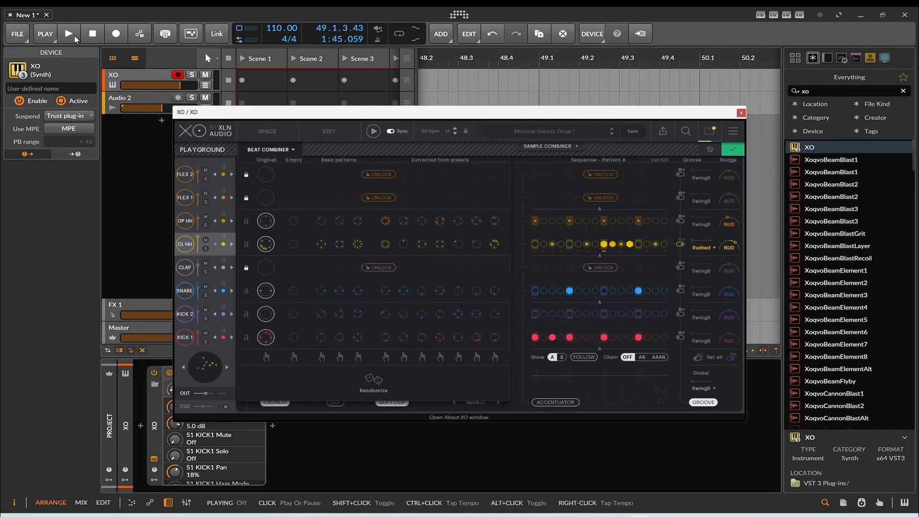
key("space")
- Choose the first basic pattern for Kick 2, the second for Kick 1 and the third for the closed hi-hat
left_click(321, 314)
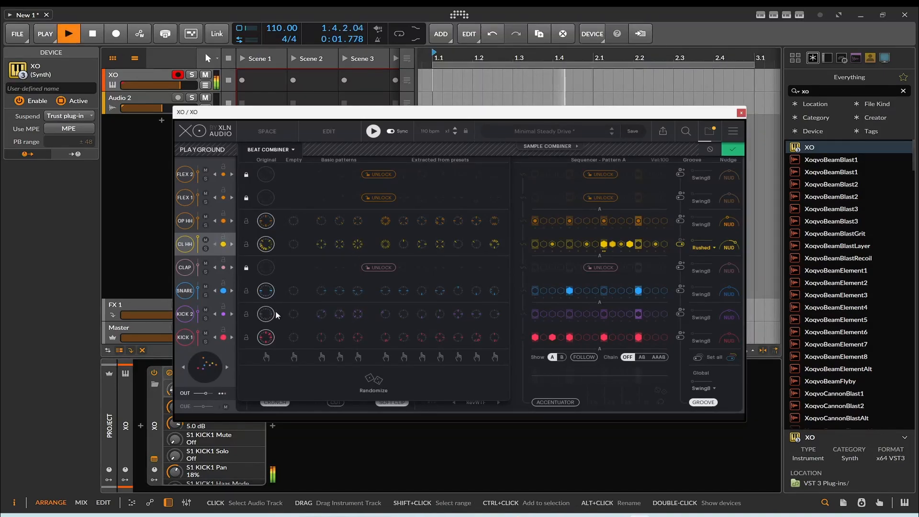
left_click(340, 337)
left_click(357, 244)
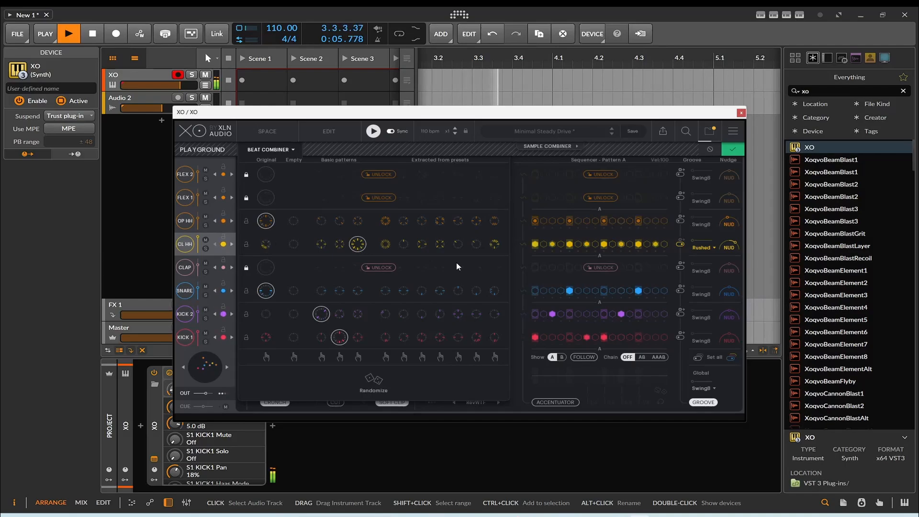
- Randomize the beat twice, and try other patterns, ending on the third basic one for the open hi-hat and the second for the closed hi-hat
left_click(371, 380)
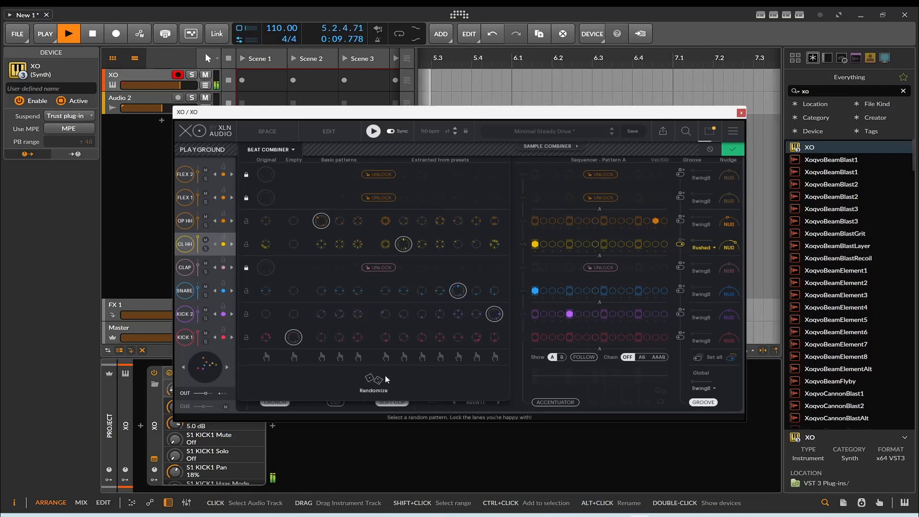
left_click(385, 374)
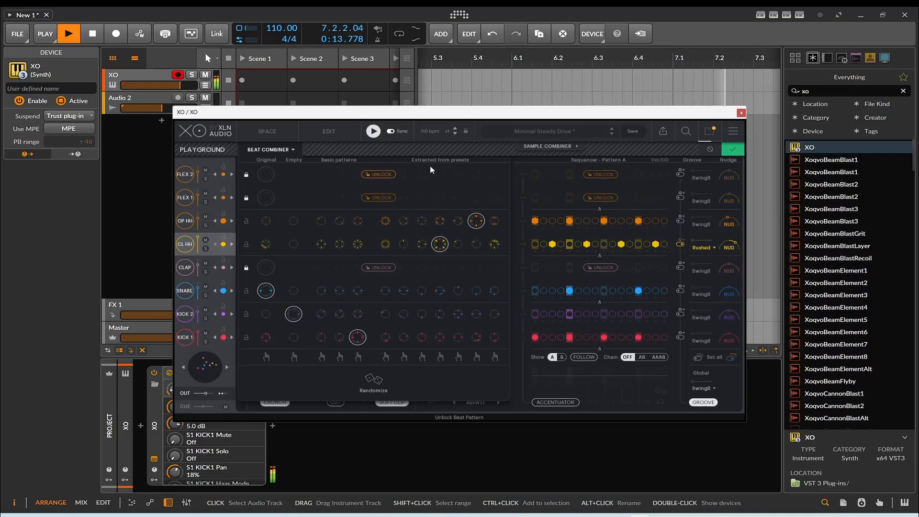
left_click(440, 225)
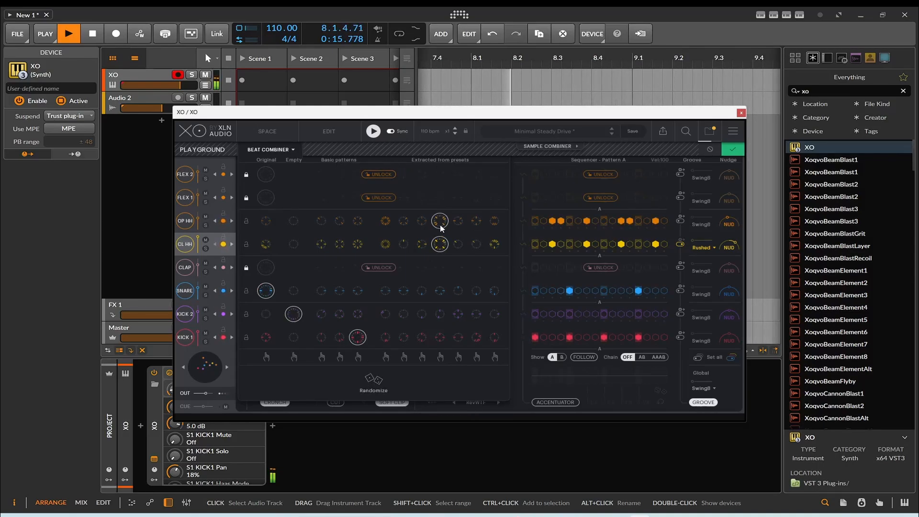
left_click(359, 222)
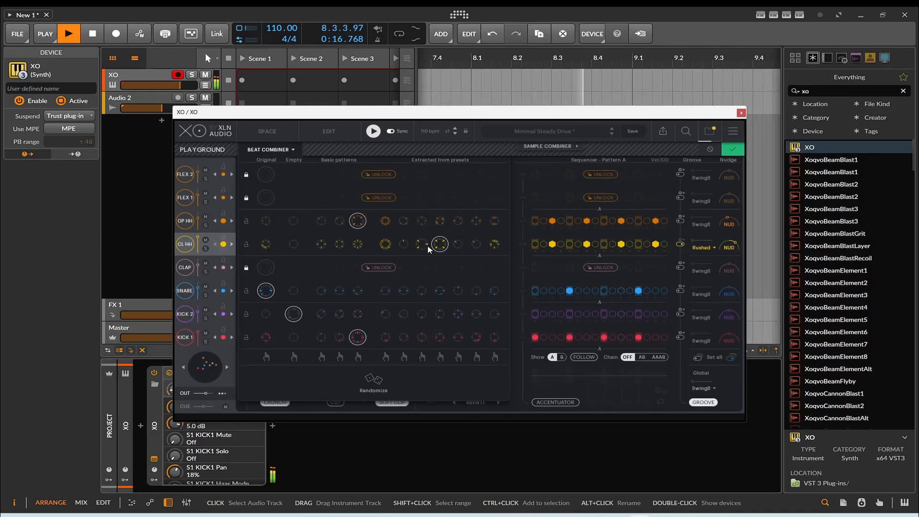
left_click(339, 244)
- Randomize the beat again and unlock the beat patterns of the Clap, Flex 1 and Flex 2 lanes
left_click(381, 382)
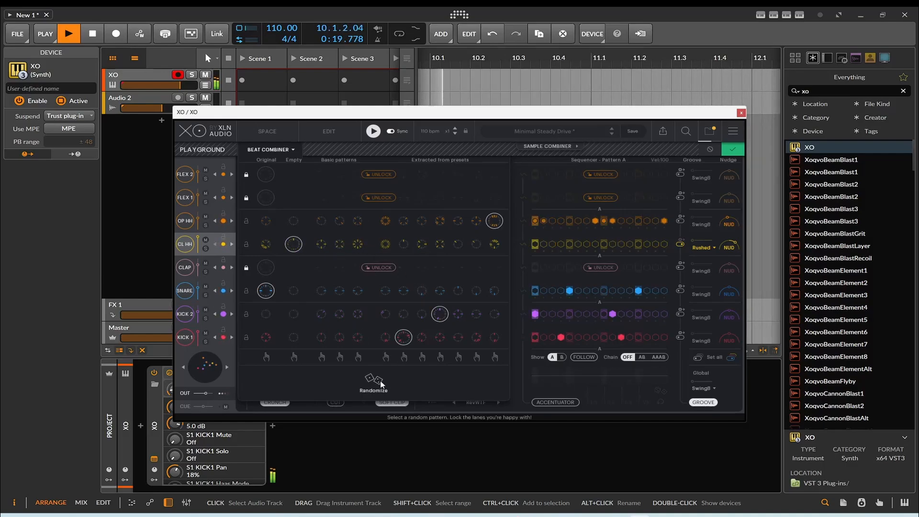
left_click(378, 267)
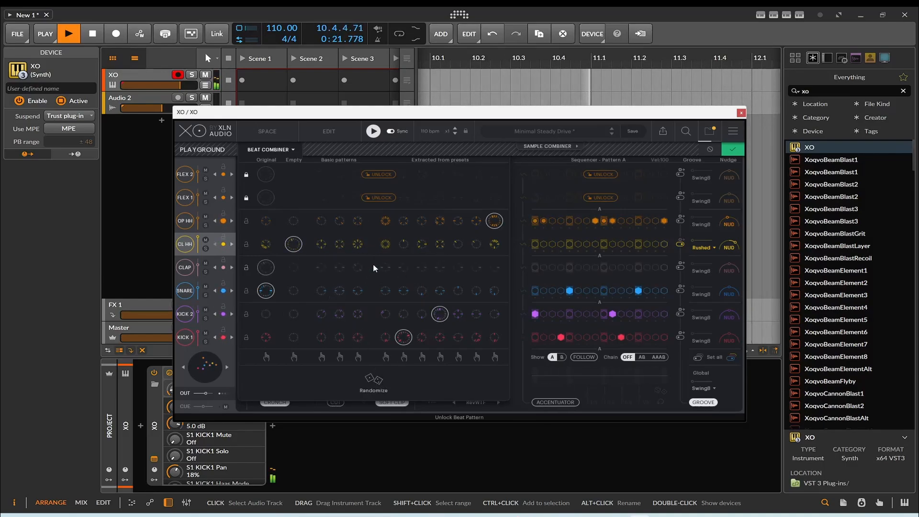
left_click(370, 198)
left_click(375, 175)
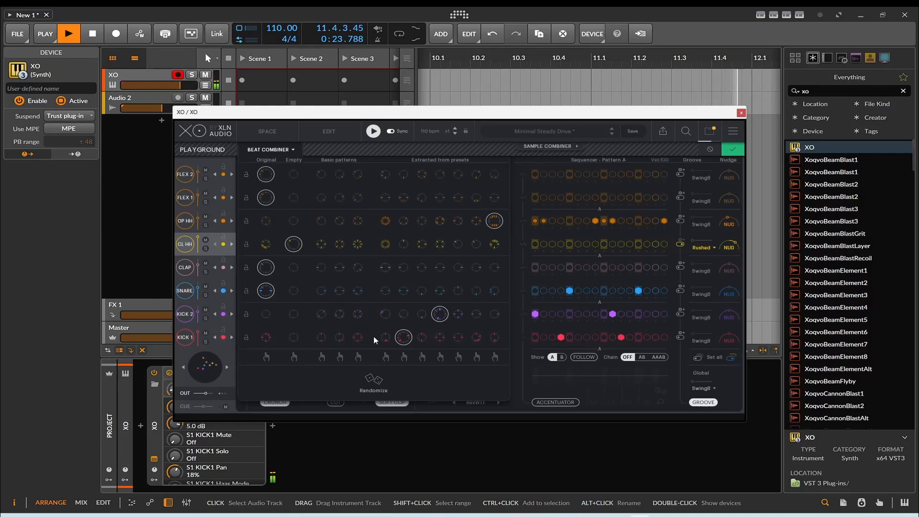
- Randomize the patterns of all eight unlocked lanes three times
left_click(370, 381)
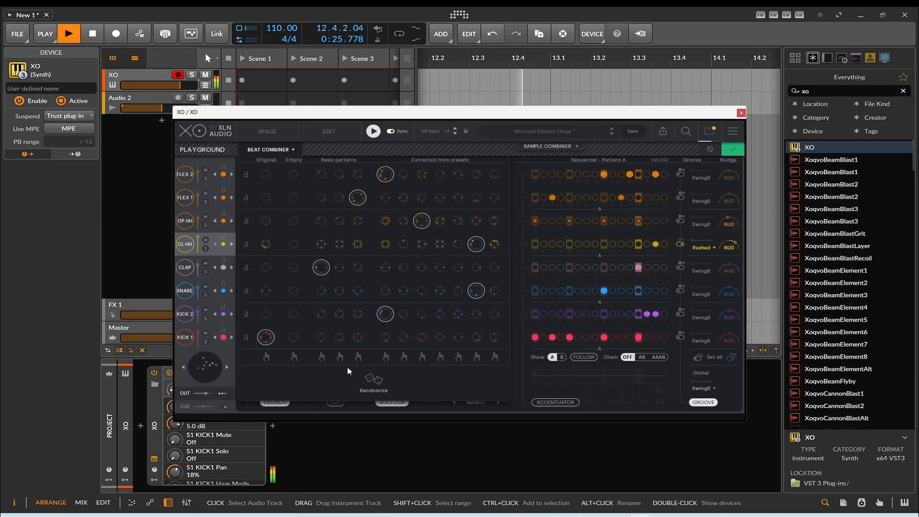
left_click(376, 382)
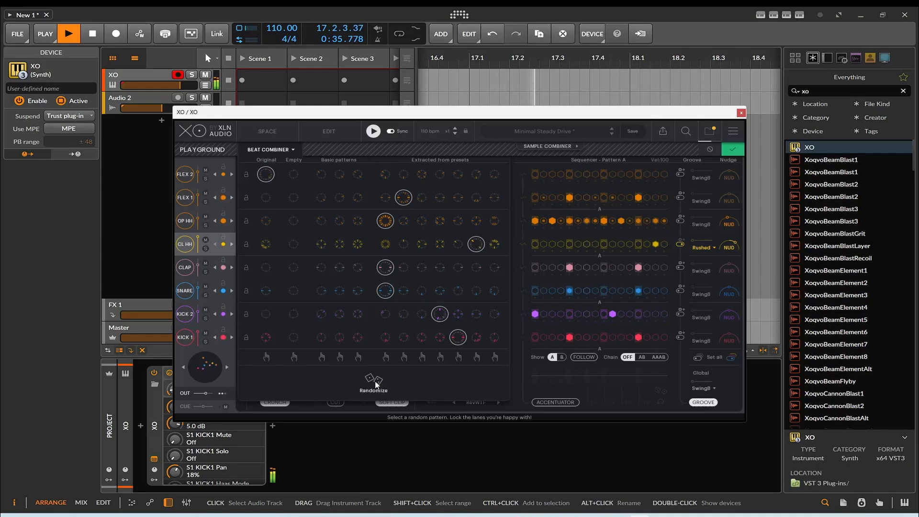
left_click(377, 384)
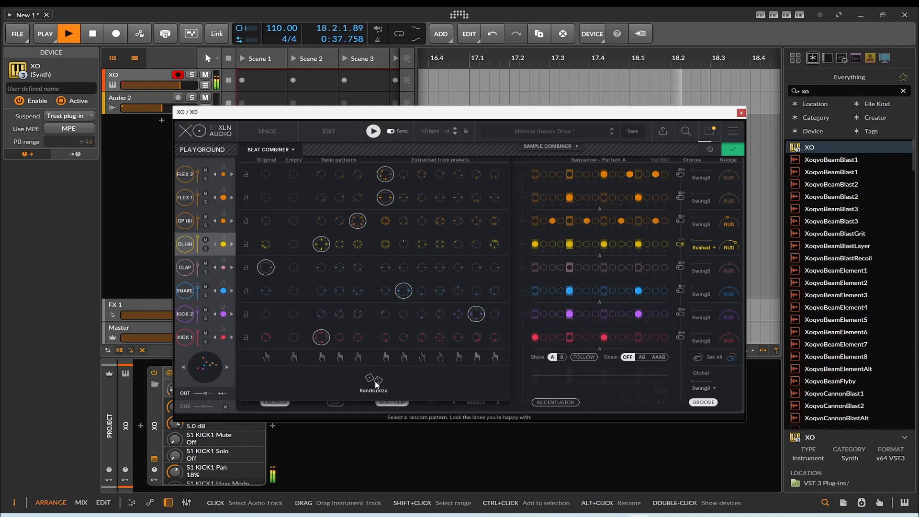
- Try the closed hi-hat's second and third basic patterns, and choose its first pattern extracted from presets
left_click(340, 245)
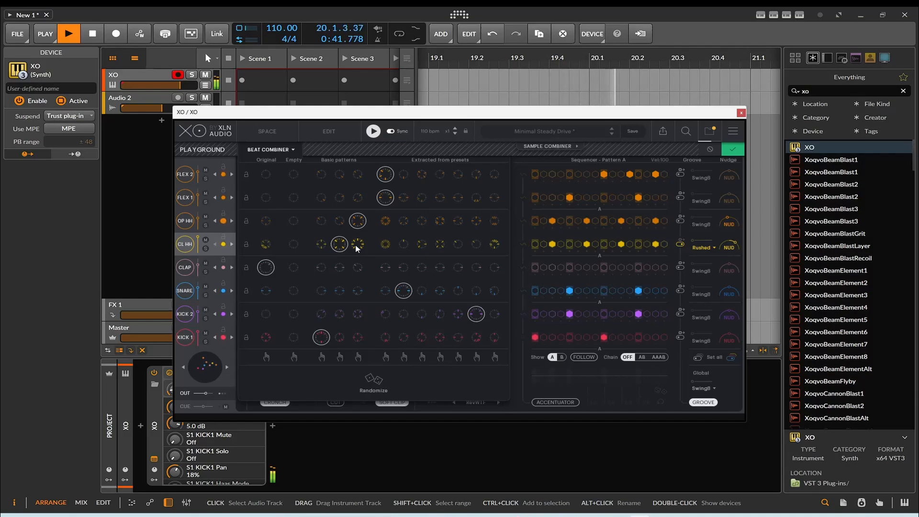
left_click(357, 245)
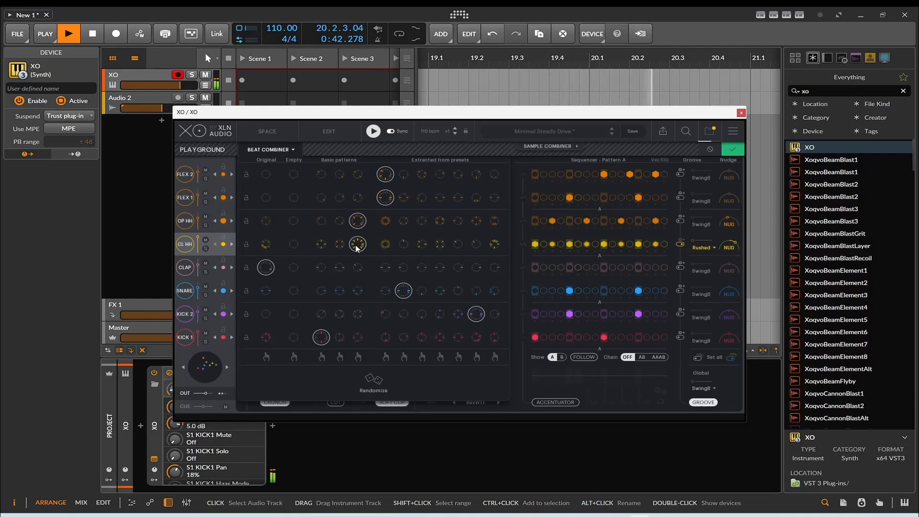
left_click(386, 246)
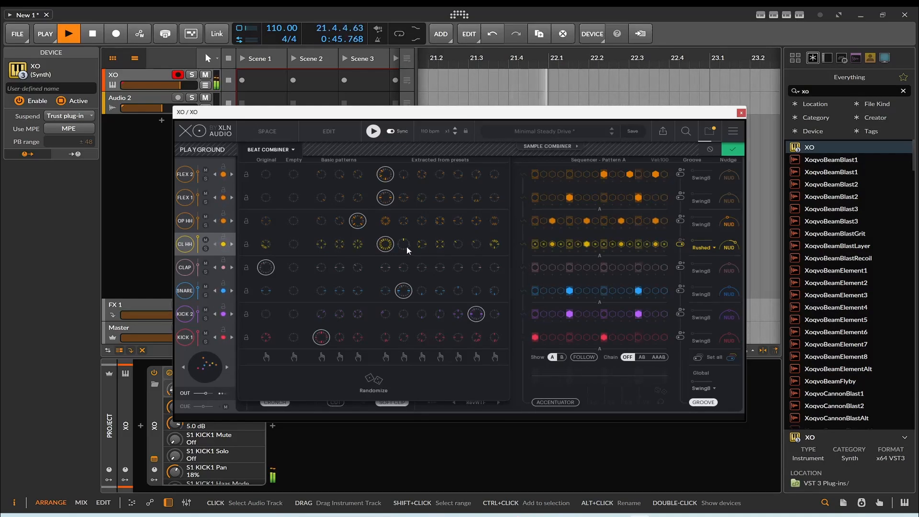
- Try the closed hi-hat's second, third and last patterns extracted from presets, and settle on its original pattern
left_click(404, 246)
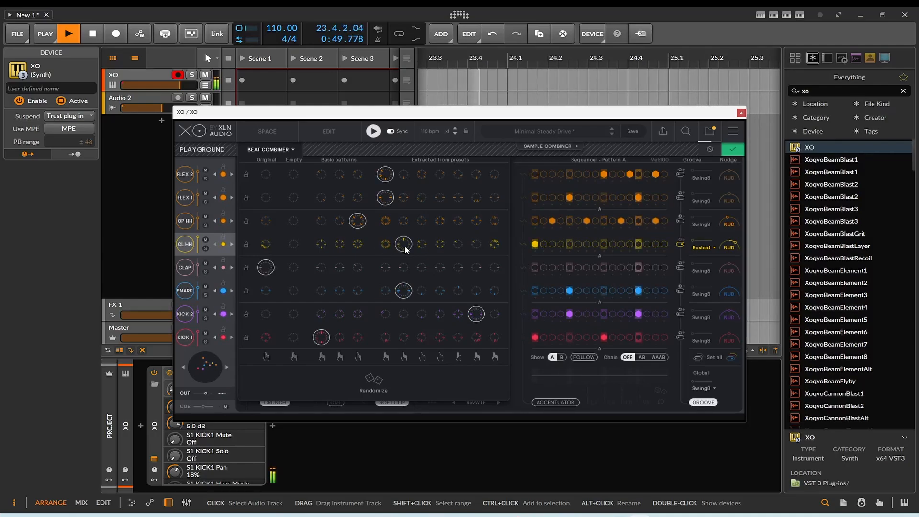
left_click(440, 247)
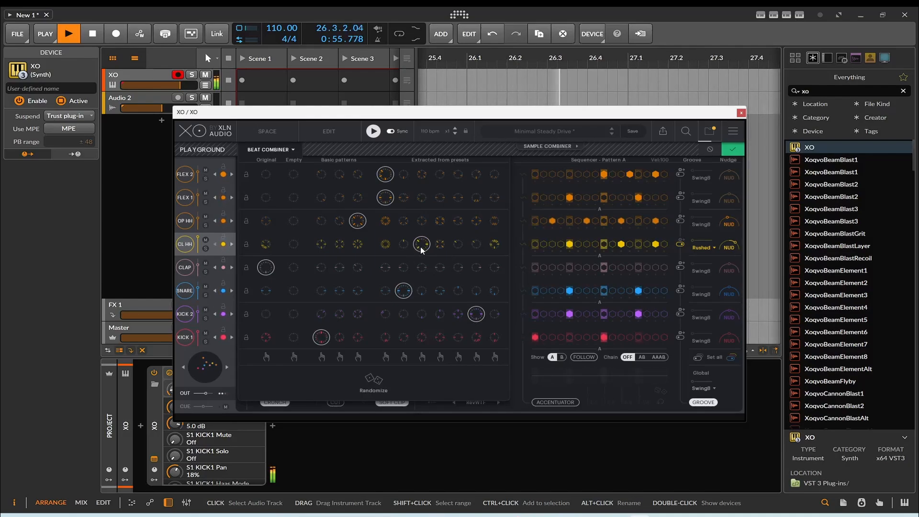
left_click(495, 245)
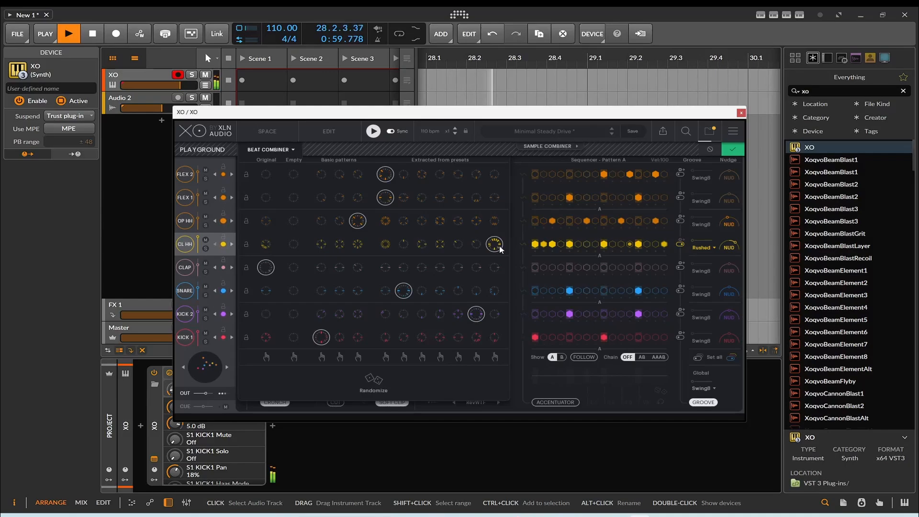
left_click(267, 245)
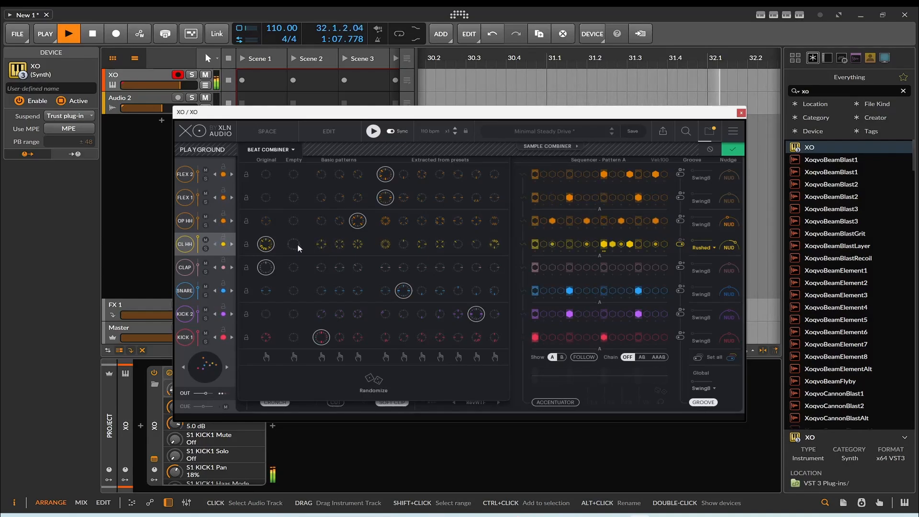
- Try the open hi-hat's first and fourth patterns extracted from presets, and choose its sixth one
left_click(385, 221)
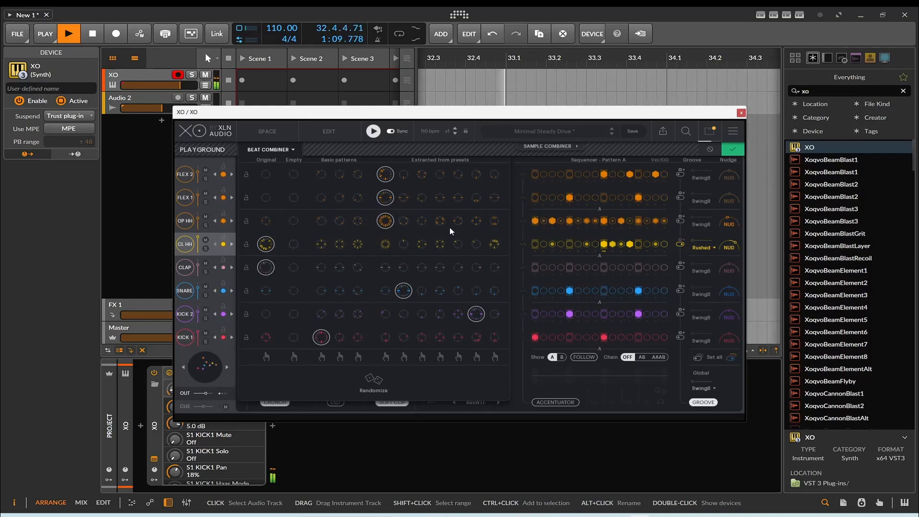
left_click(437, 223)
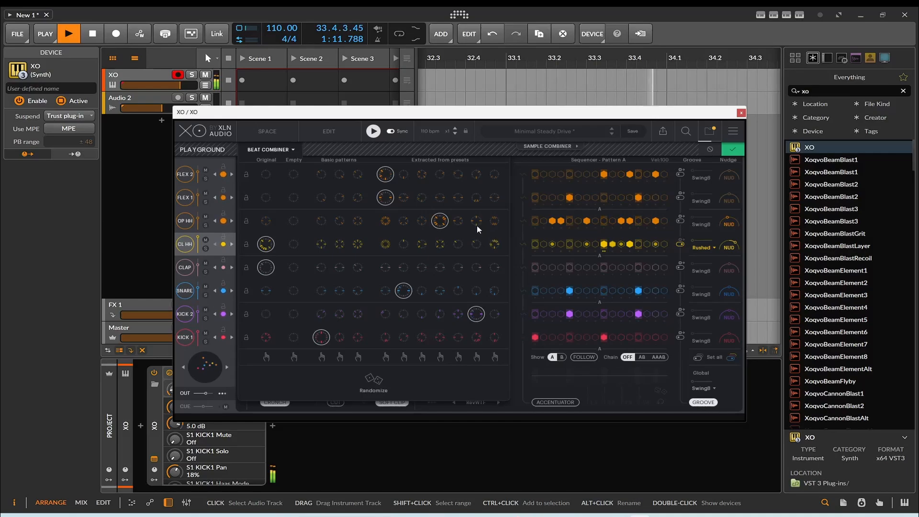
left_click(477, 224)
- Choose the second basic pattern for the snare and the third for Kick 2, Flex 1 and Flex 2, and stop playback
left_click(440, 291)
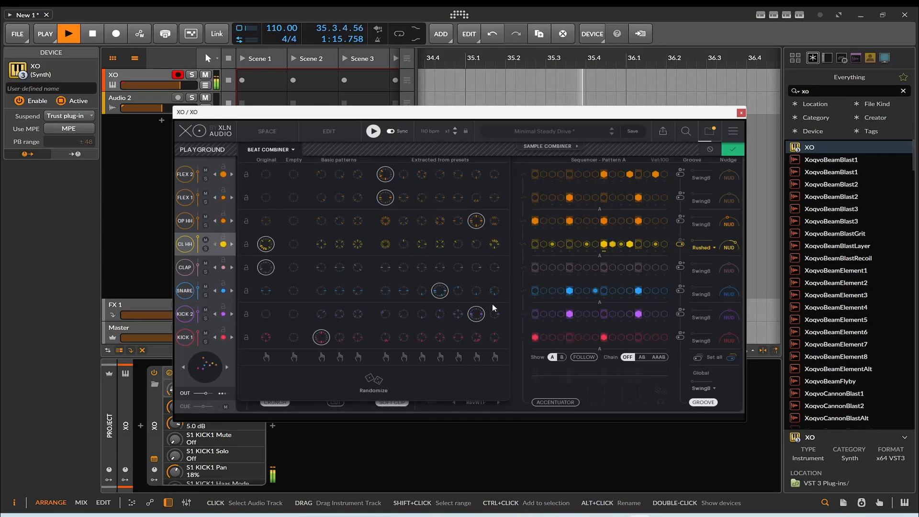
left_click(339, 292)
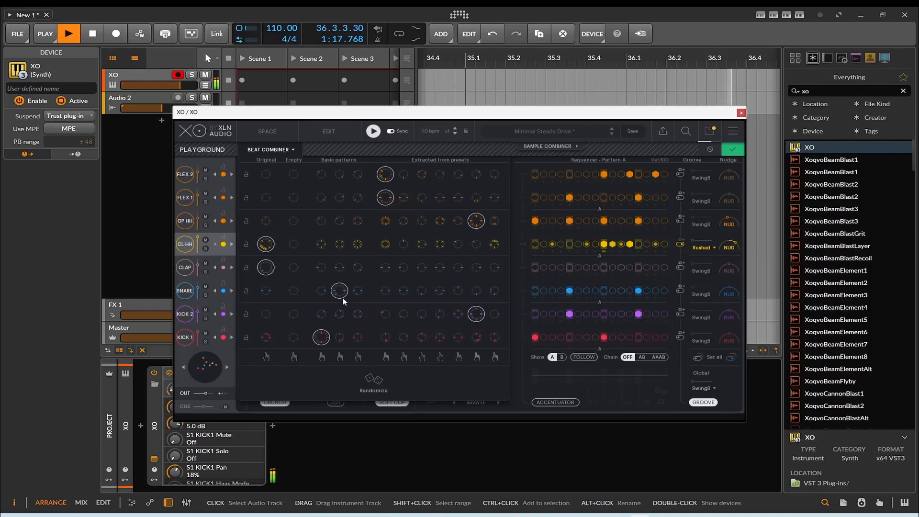
left_click(357, 315)
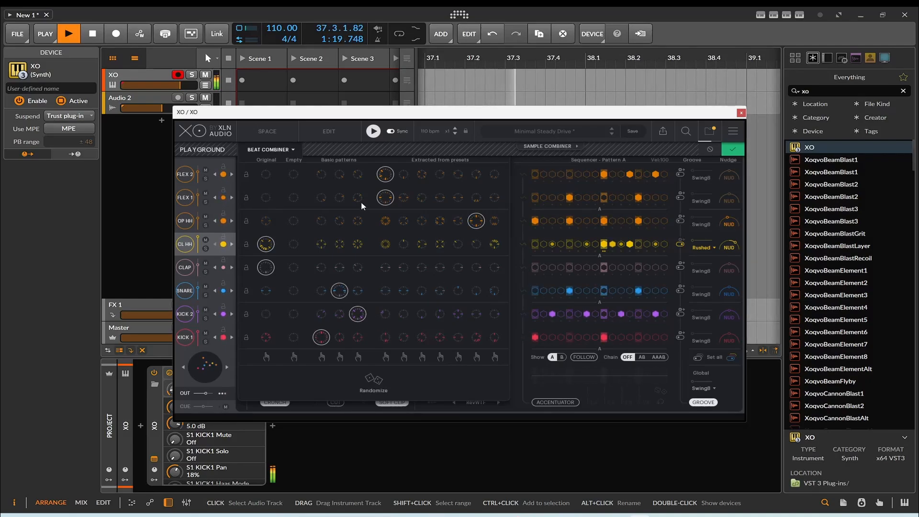
left_click(356, 177)
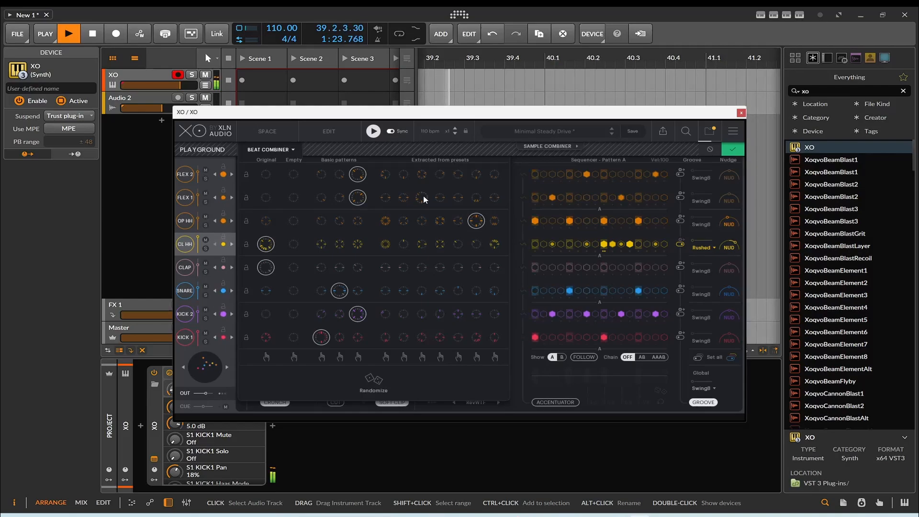
left_click(92, 33)
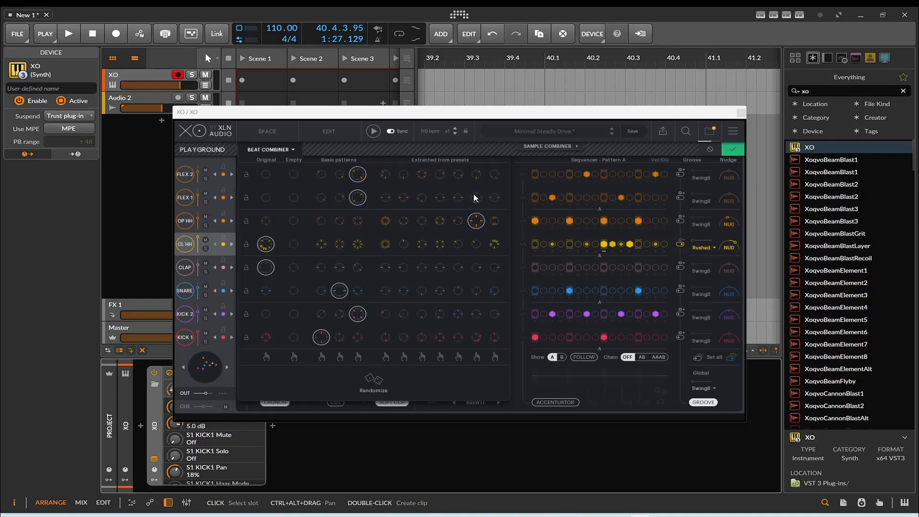
- Turn on the Accentuator, randomize its curve during playback, and view pattern B before returning to pattern A
left_click(612, 135)
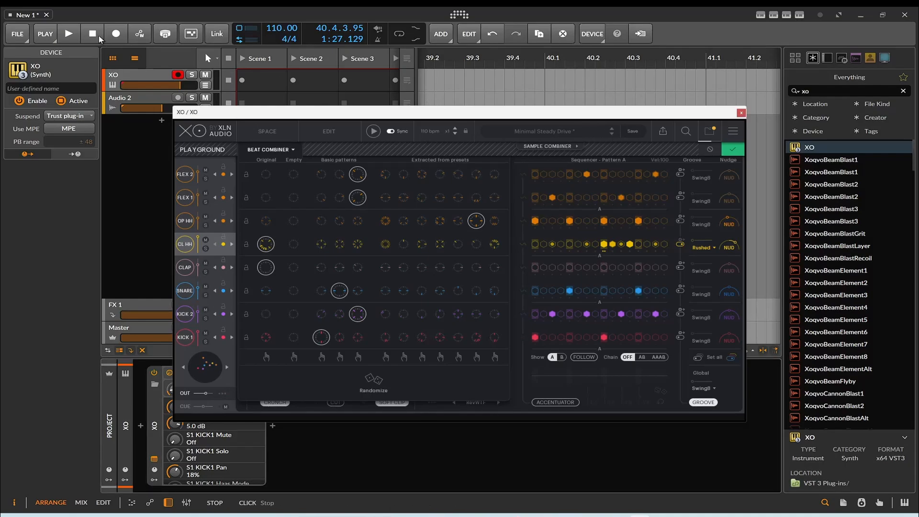
left_click(547, 402)
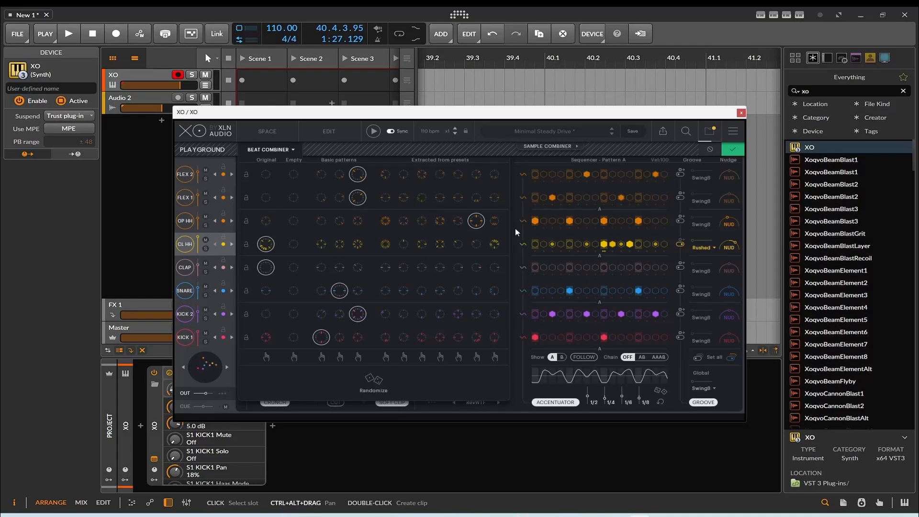
left_click(70, 34)
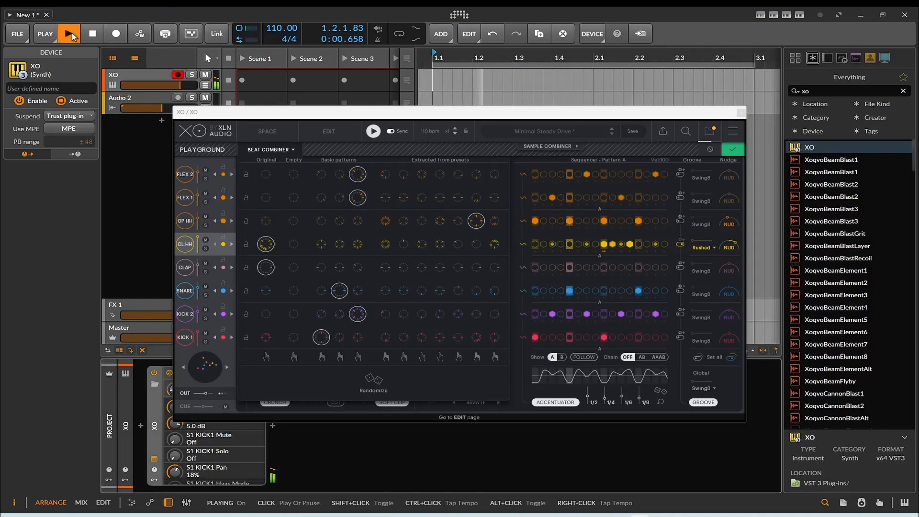
left_click(658, 391)
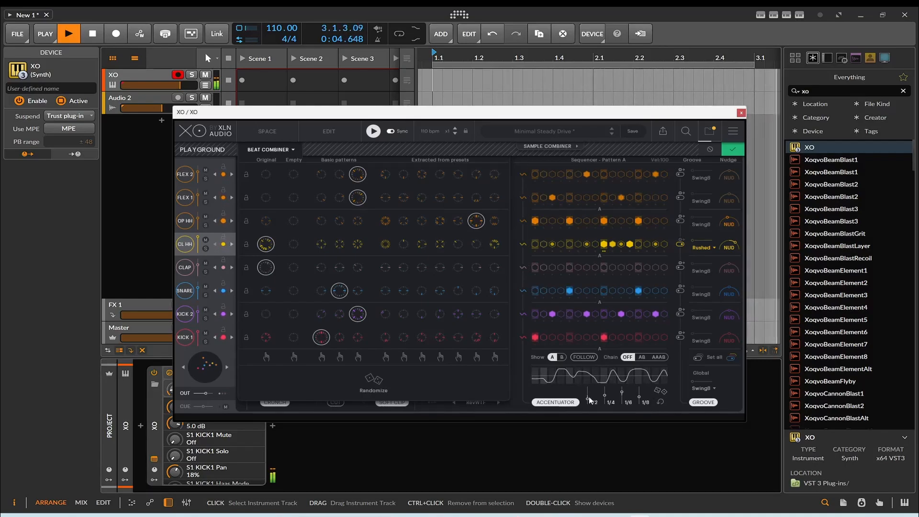
left_click(562, 357)
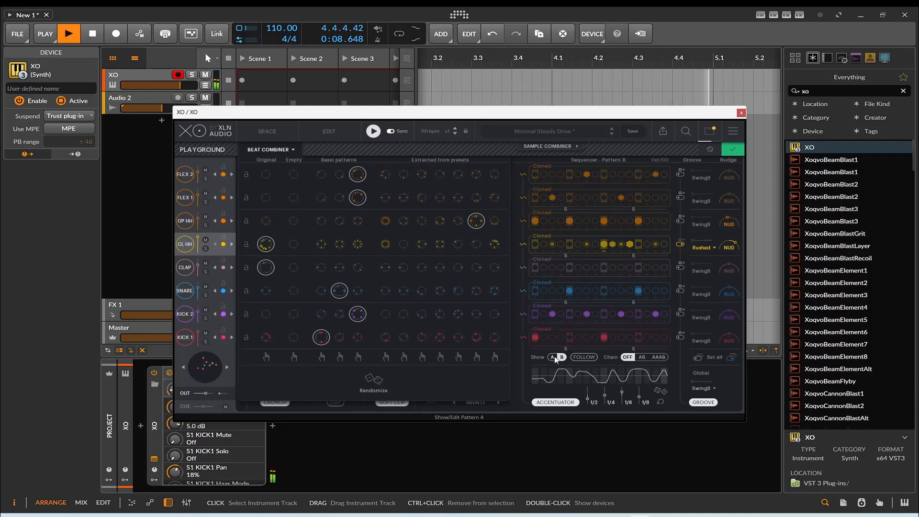
left_click(554, 356)
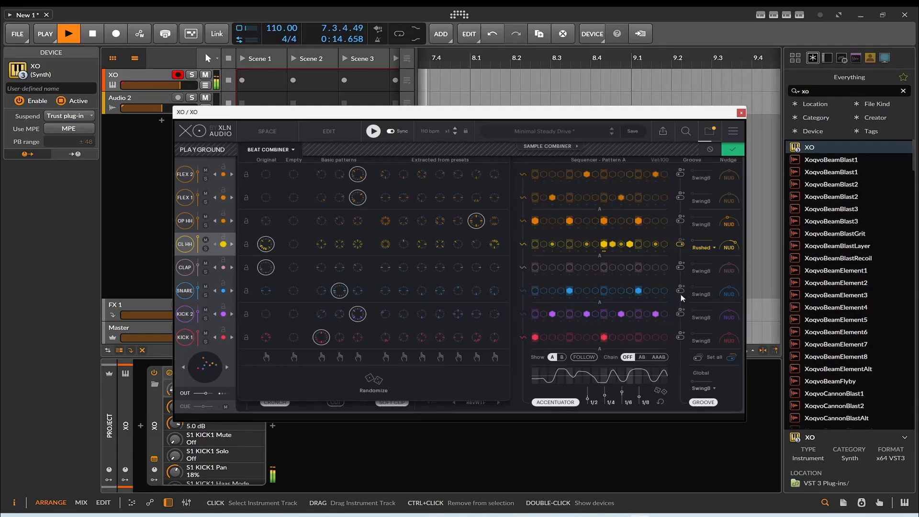
- Give the snare lane an individual Vintg16 groove with the groove amount at 100%
mouse_move(726, 294)
left_mouse_down()
mouse_move(726, 271)
mouse_move(709, 293)
left_mouse_up()
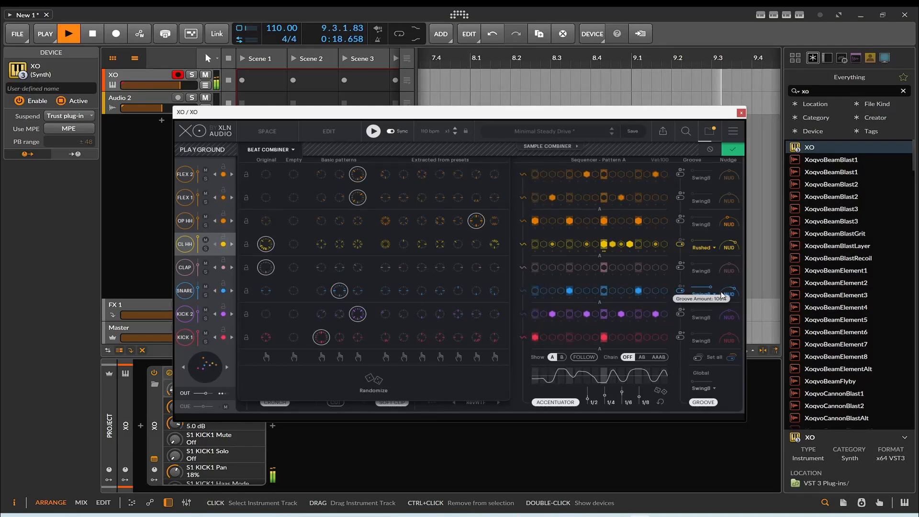
left_click(704, 294)
left_click(726, 308)
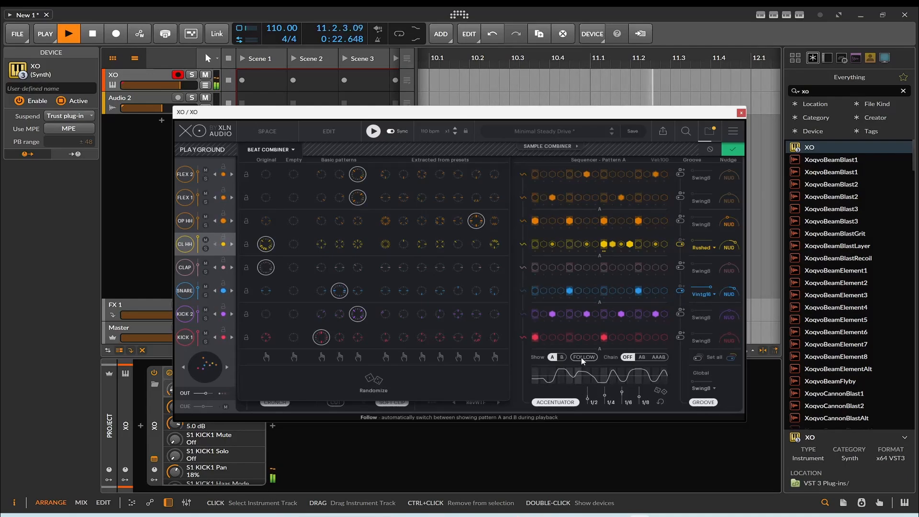
- Add a hit on Kick 1's step 13 and give the lane an individual Rushed groove at 89%
left_click(639, 337)
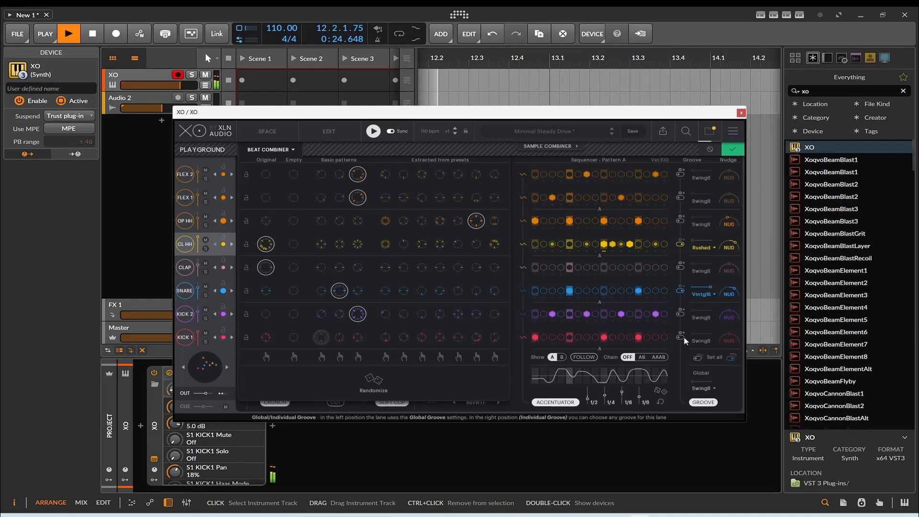
left_click(700, 340)
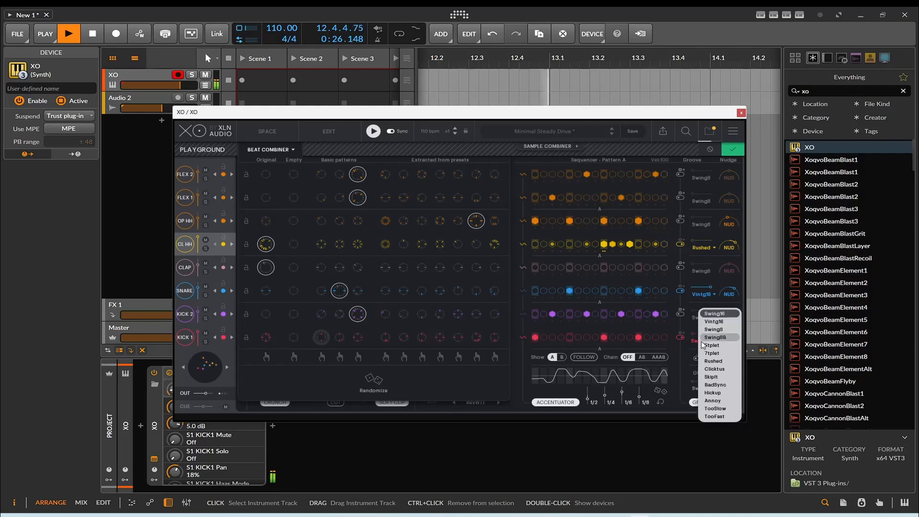
left_click(721, 360)
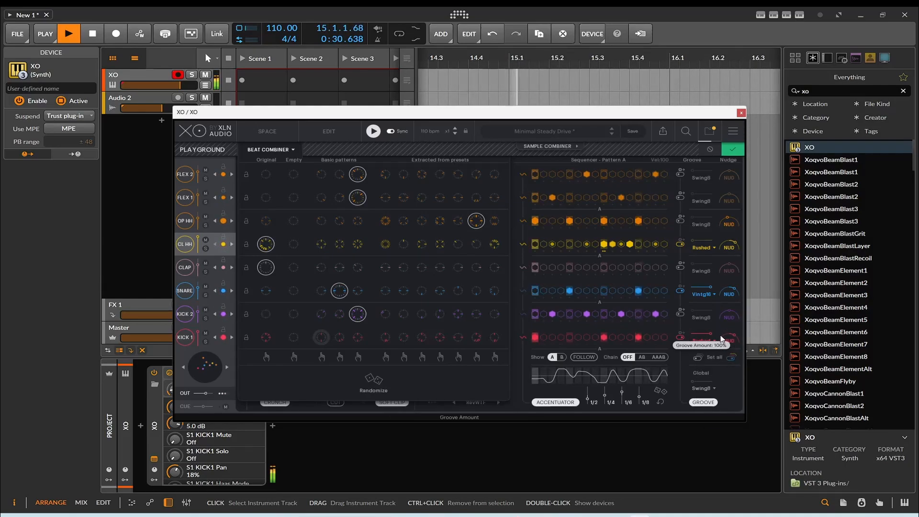
left_click_drag(721, 339, 716, 339)
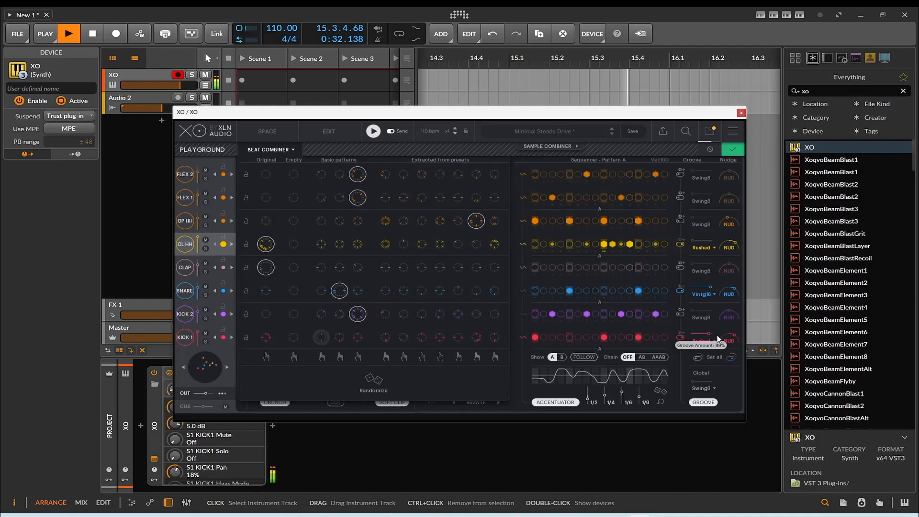
- Switch all lanes to their individual grooves and set the global groove to BadSync
left_click(699, 359)
left_click(731, 357)
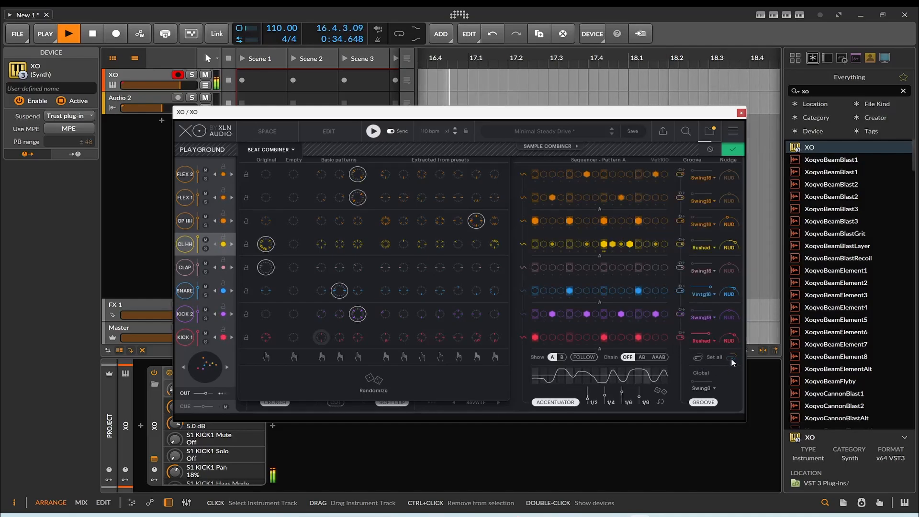
left_click(703, 388)
left_click(690, 381)
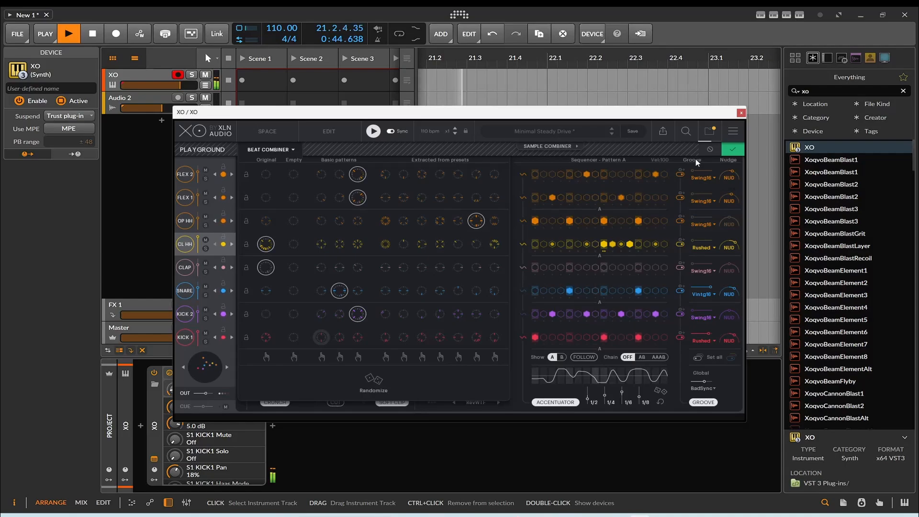
- Leave the Beat Combiner, open the Sample Combiner, and return from the Playground to the edit page
left_click(709, 150)
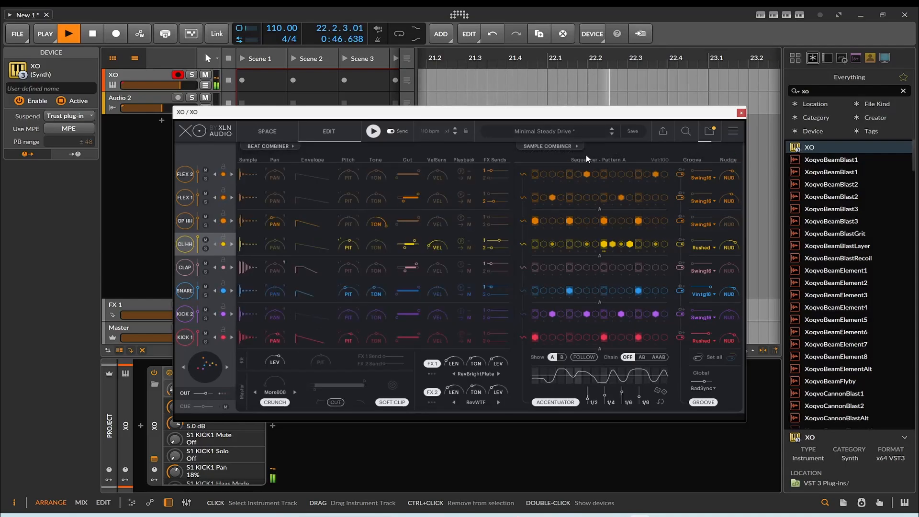
left_click(561, 148)
left_click(564, 150)
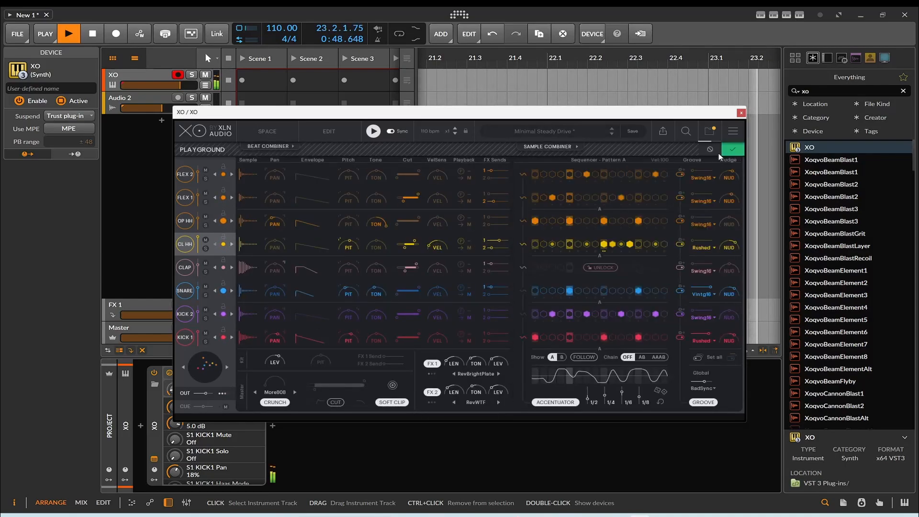
left_click(734, 150)
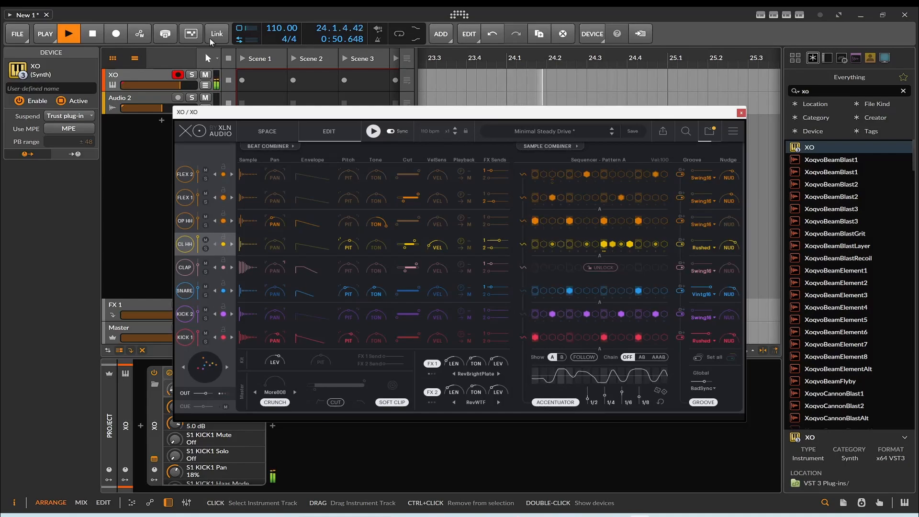
- Stop playback, listen to the beat from the start of the arrangement, and stop it again
left_click(100, 35)
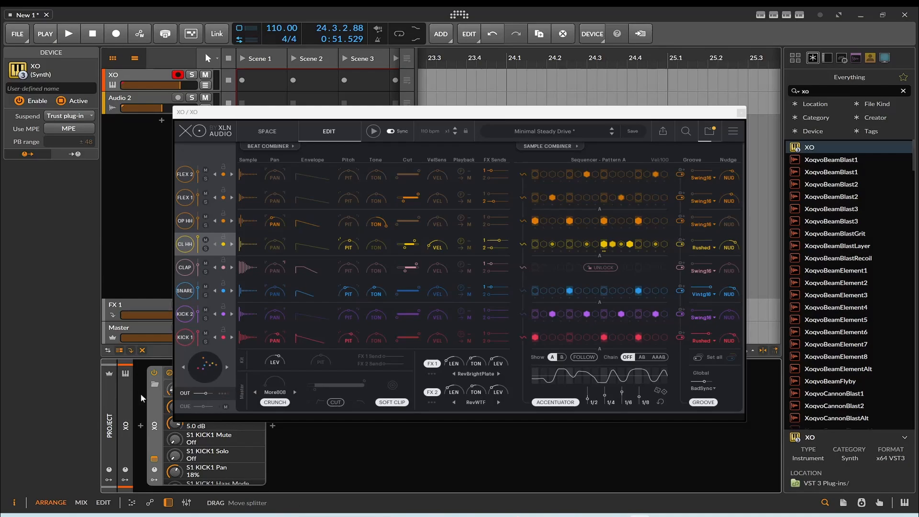
left_click(69, 33)
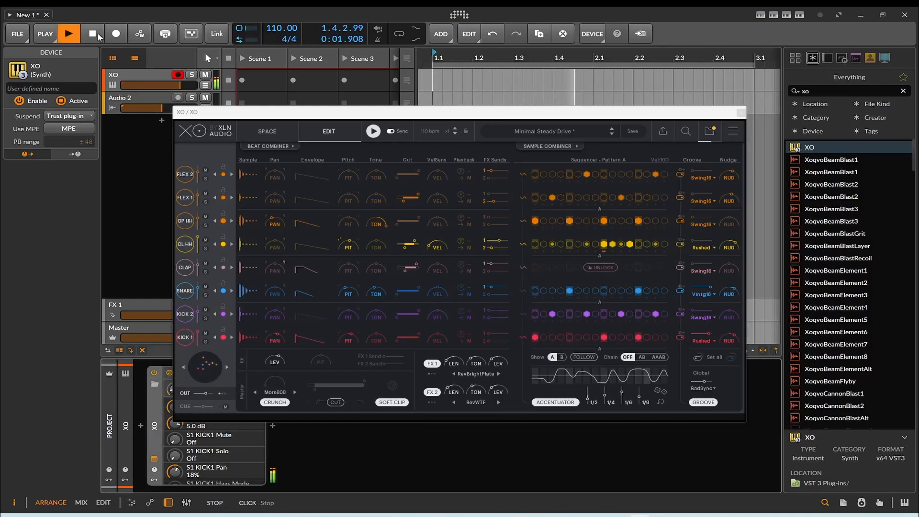
left_click(98, 34)
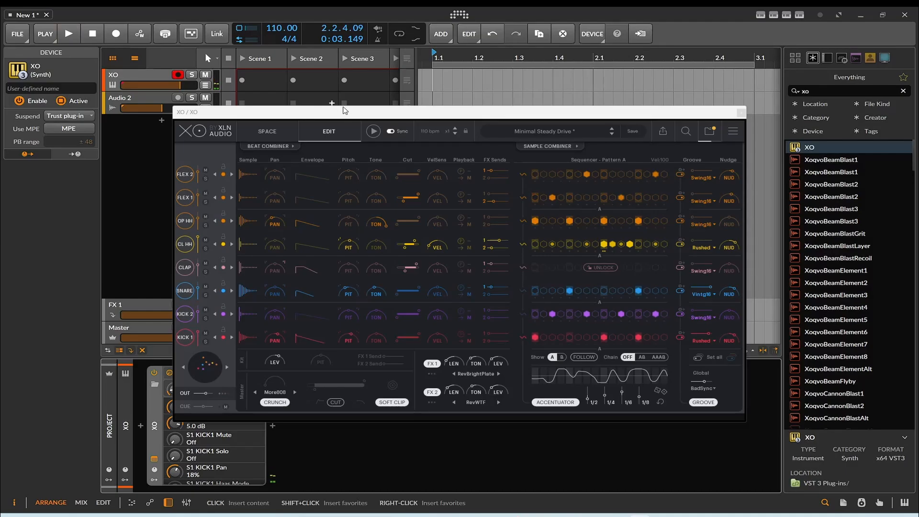
- Search the browser for "cap" and add Captain Chords Epic on a new instrument track below Audio 2
left_click_drag(344, 111, 353, 182)
left_click(806, 91)
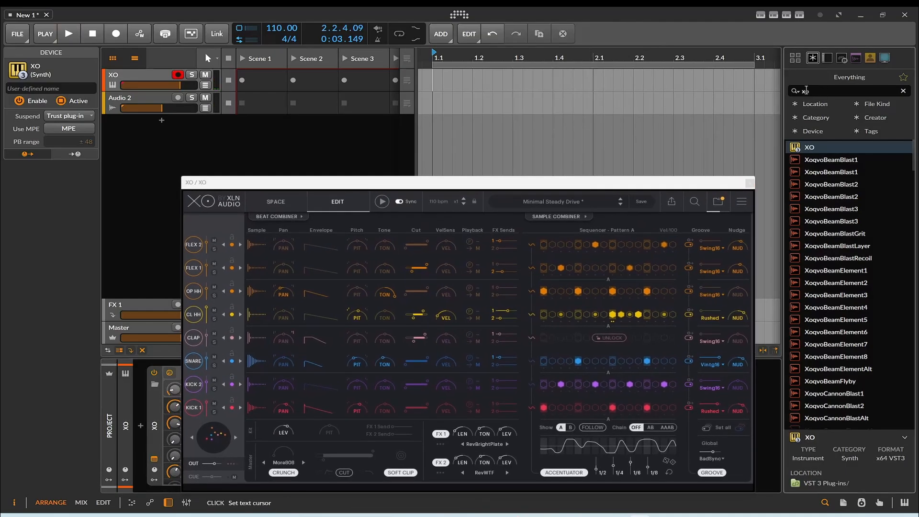
type("cha")
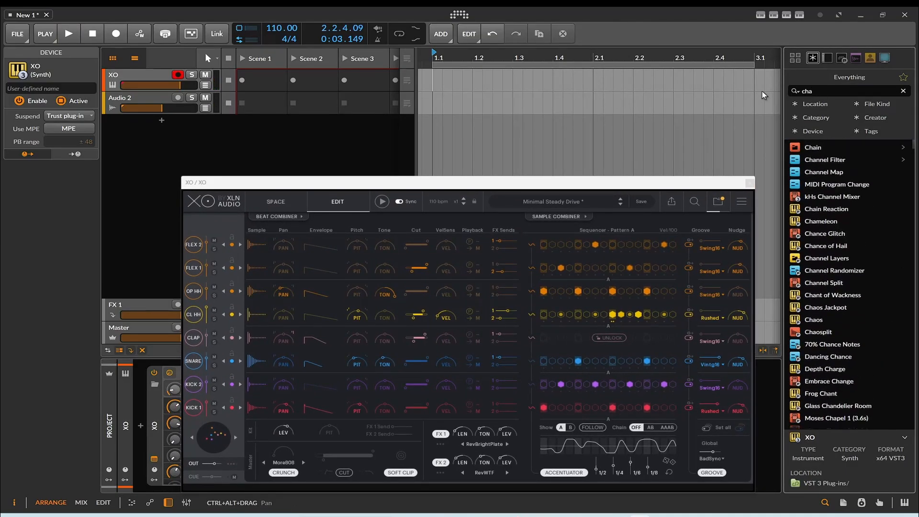
key("BackSpace")
key("BackSpace")
type("ap")
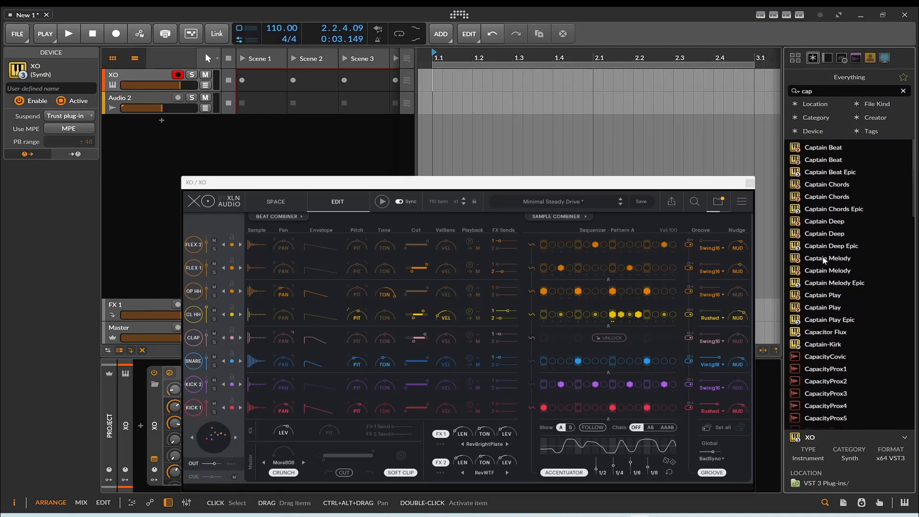
left_click_drag(833, 208, 275, 155)
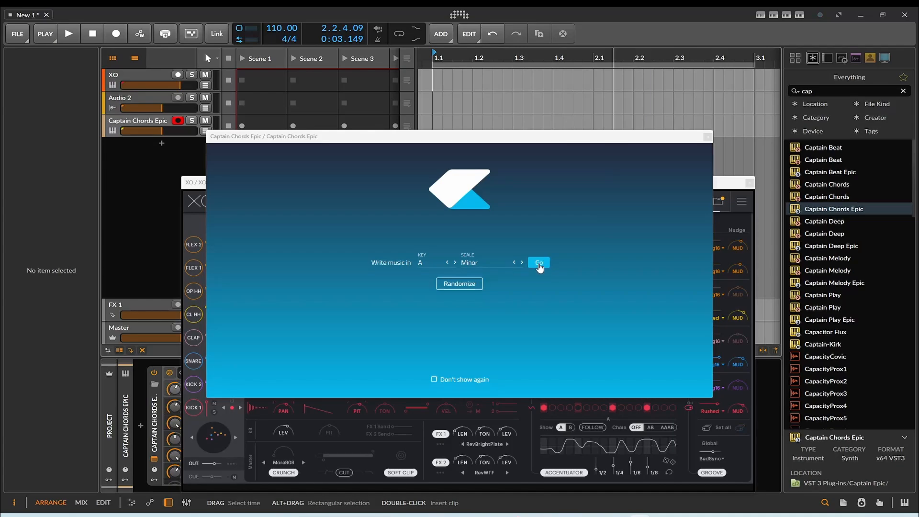
- Randomize the key and scale to B♭ Minor Gypsy and build a verse progression from B♭ Maj, B♭ b9 and generated chords
left_click(470, 286)
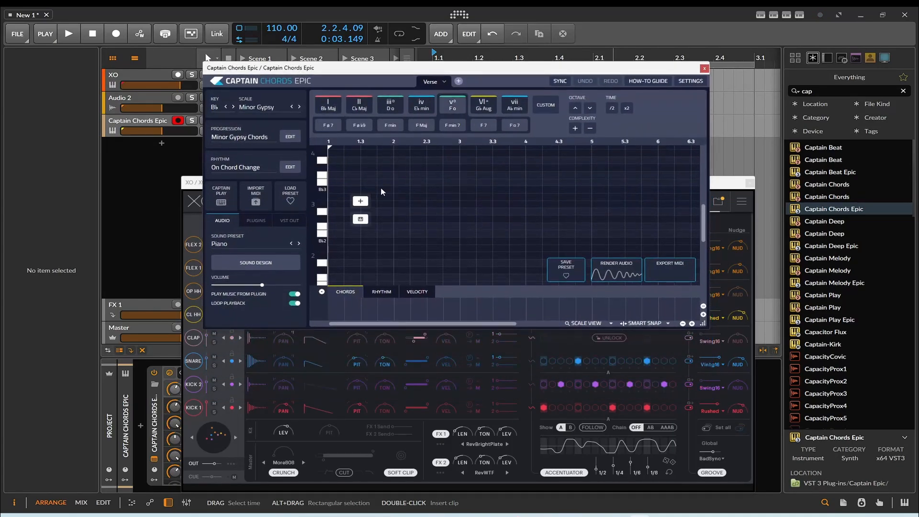
left_click(360, 200)
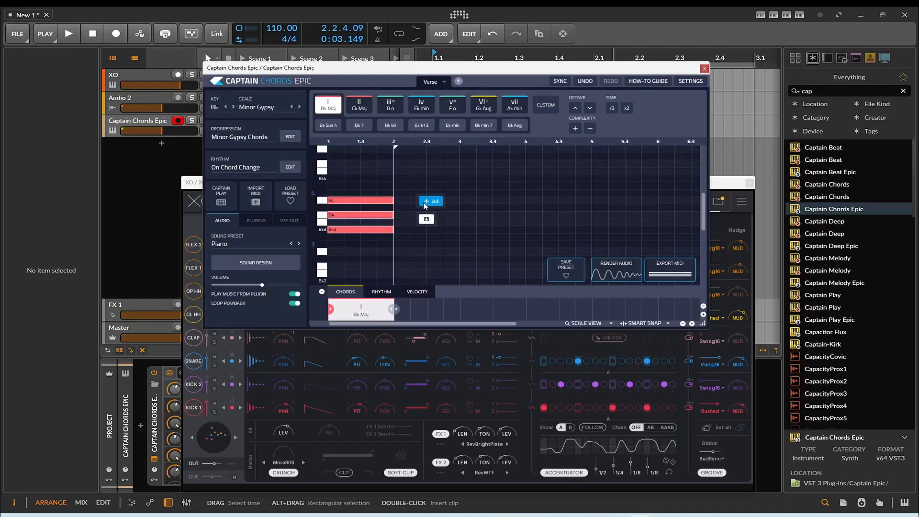
left_click(424, 206)
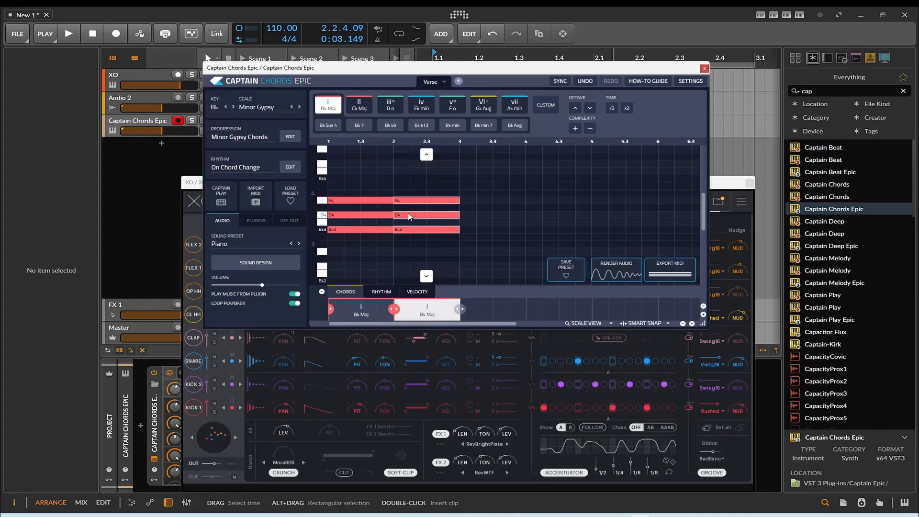
left_click(439, 168)
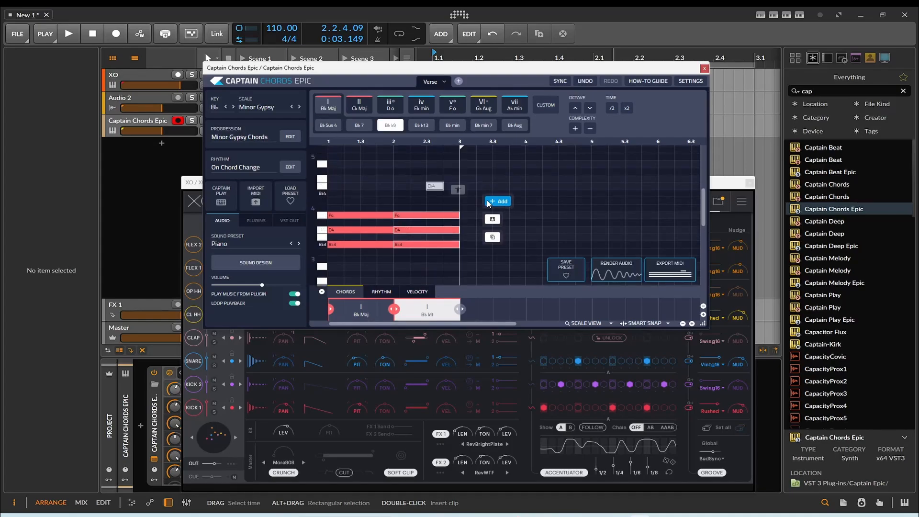
left_click(495, 220)
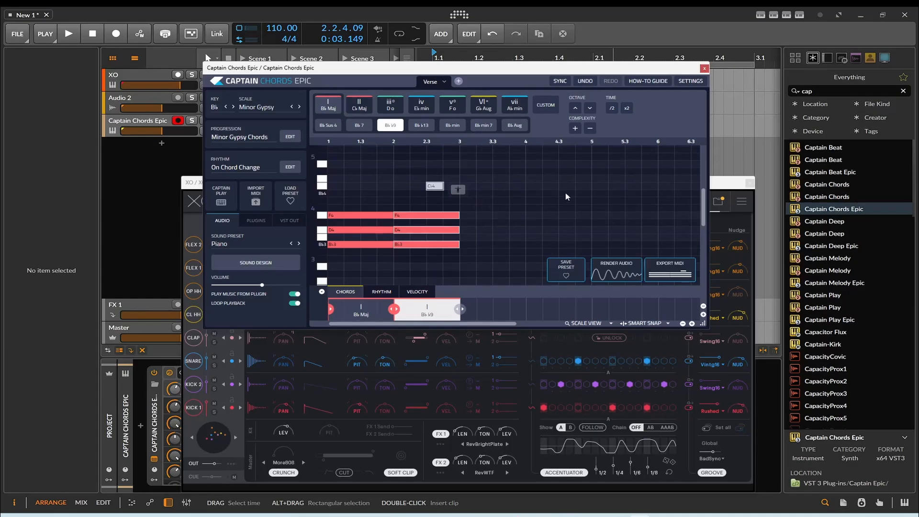
- Play the verse progression together with the beat, examine its full length, and close the chord plug-in window
key("space")
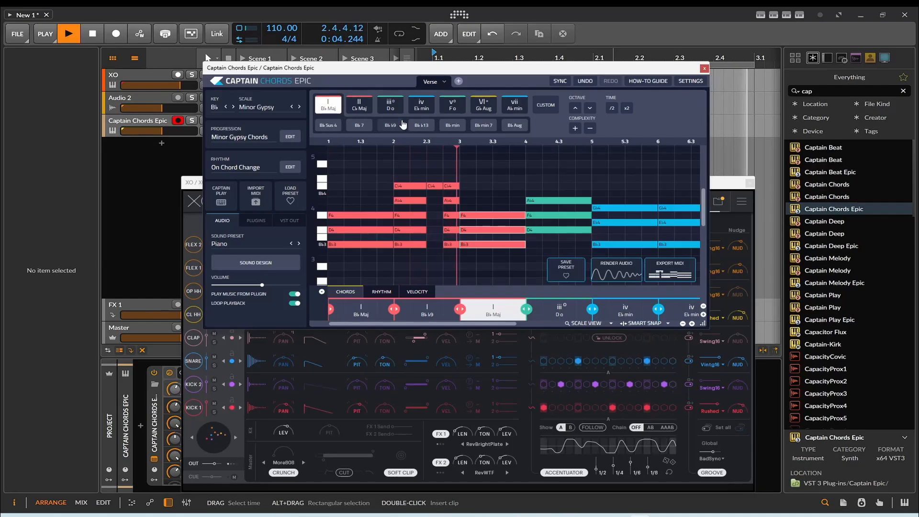
scroll(576, 190, "down", 1)
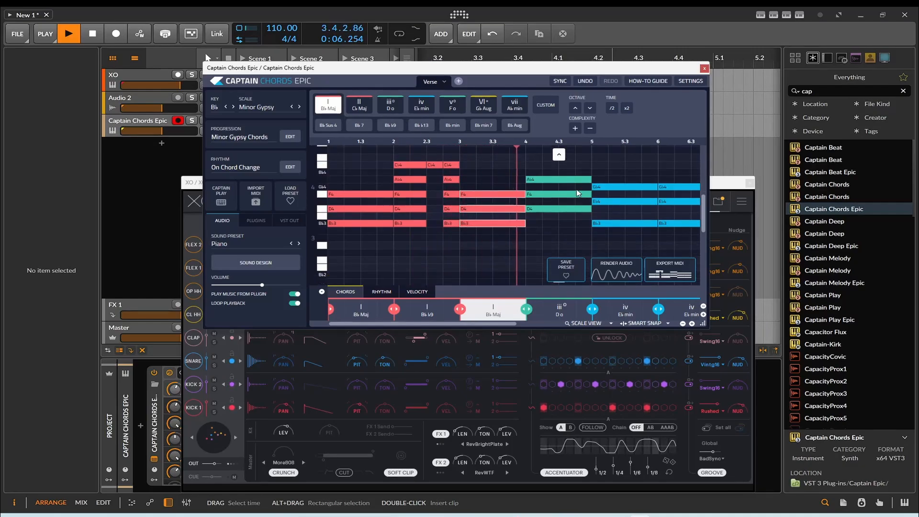
scroll(577, 190, "down", 1)
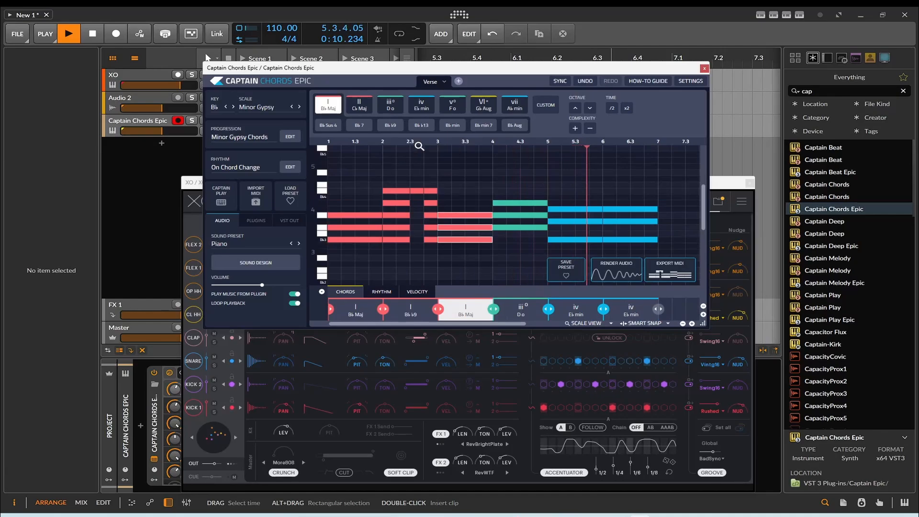
left_click(452, 104)
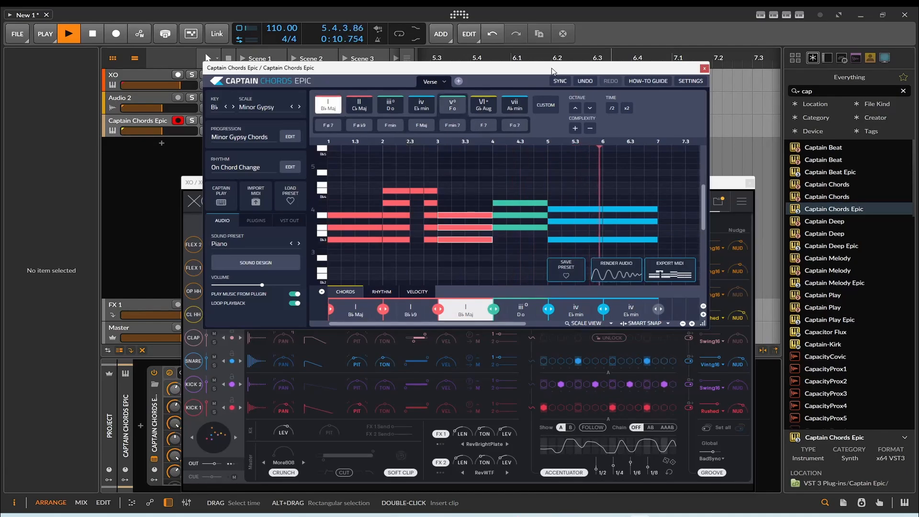
left_click(703, 68)
- Add Captain Melody Epic on a new track below Captain Chords Epic and generate a randomized Double-Taps melody idea in B♭ Minor Gypsy
left_click_drag(824, 282, 372, 153)
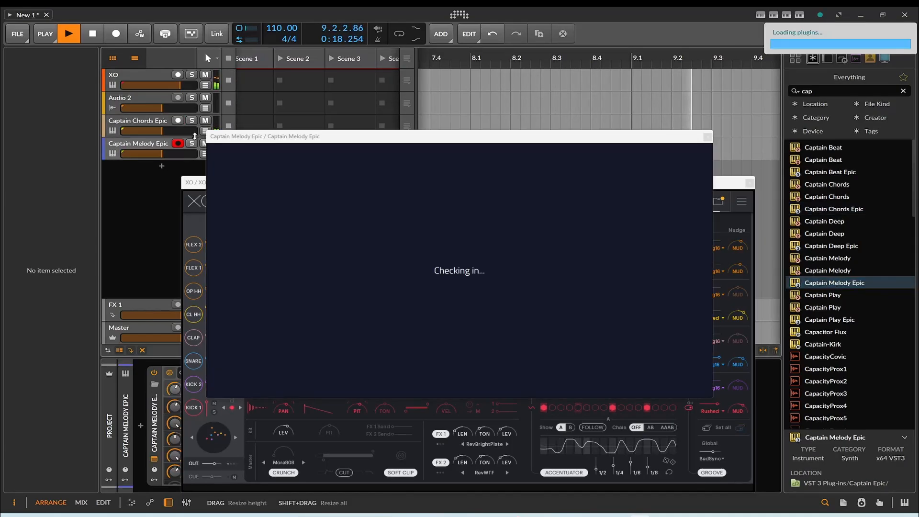
left_click(538, 263)
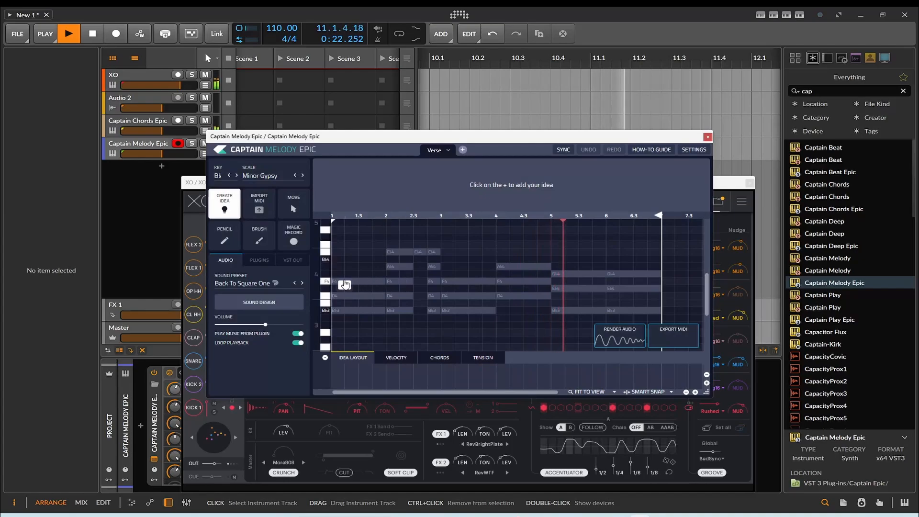
left_click(404, 285)
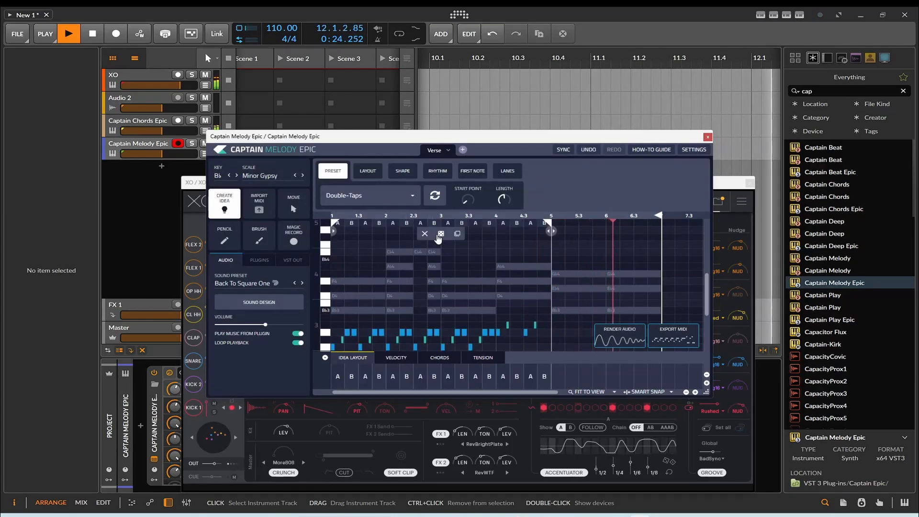
left_click(441, 233)
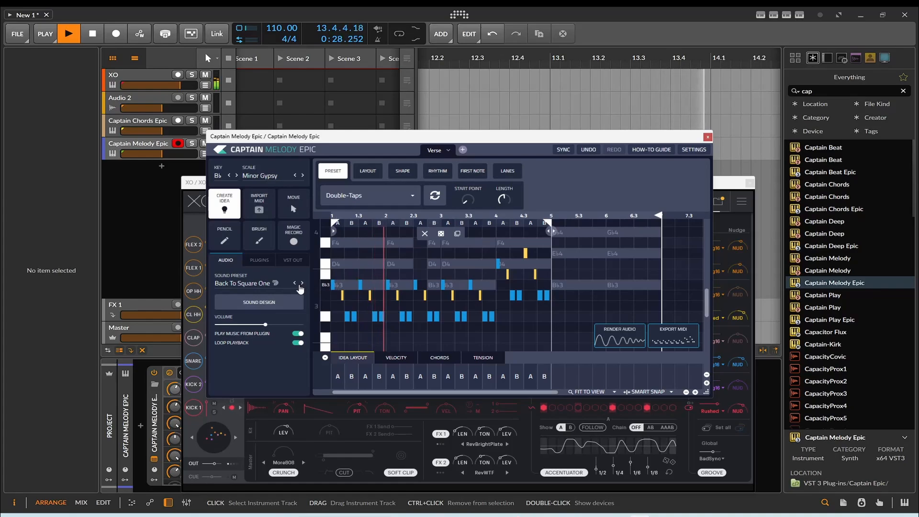
- Audition melody sound presets including Analog Juice, Blue Raspberry, Brute Piano, Choir, Classic House Bass, Classic HyperSaw, Classic Supersaw, Cotton Candee and Dance Organ
left_click(257, 284)
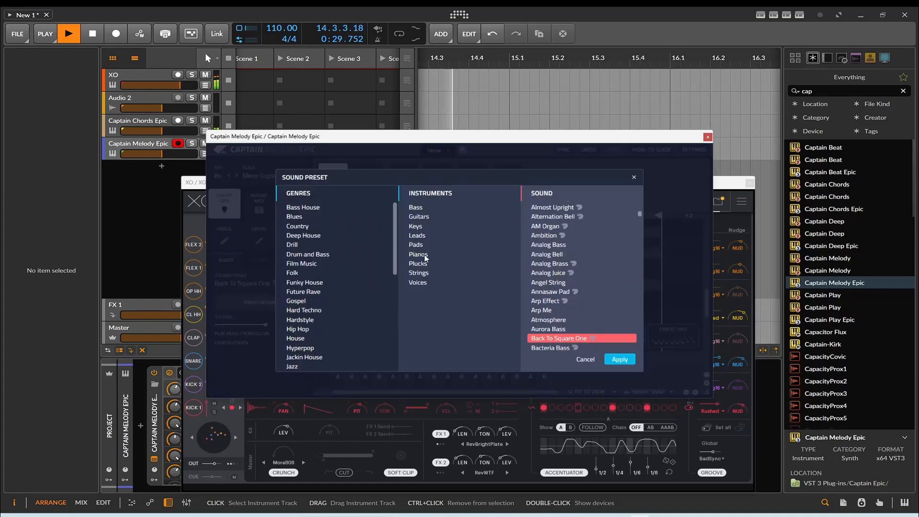
left_click(555, 273)
scroll(564, 332, "down", 5)
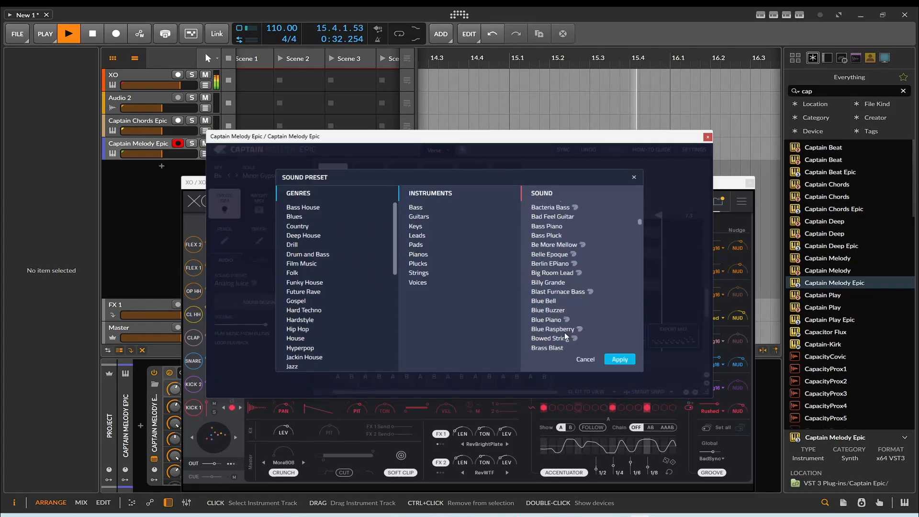
left_click(575, 319)
left_click(564, 331)
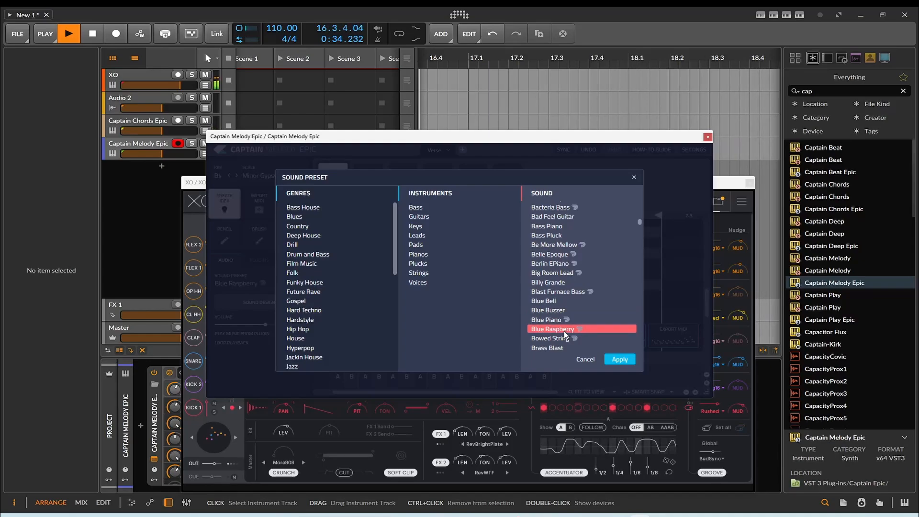
scroll(565, 309, "down", 3)
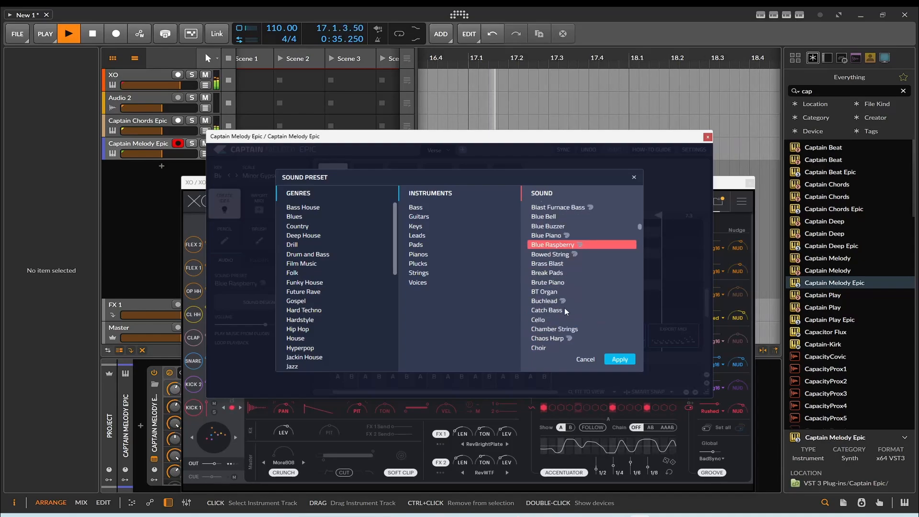
left_click(551, 264)
left_click(562, 282)
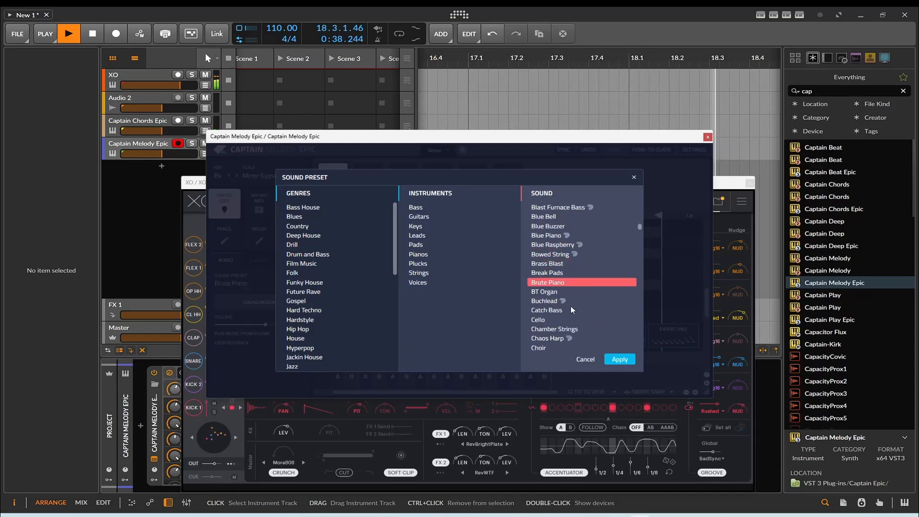
scroll(555, 334, "down", 2)
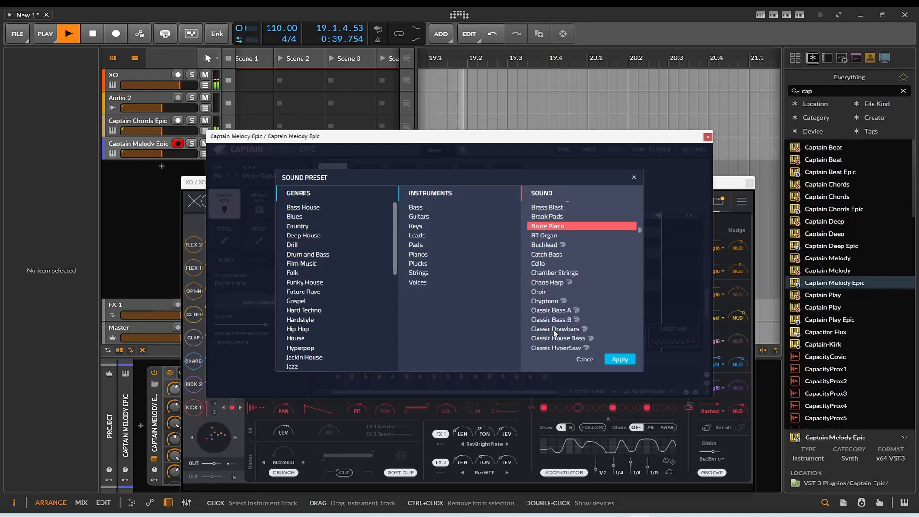
left_click(544, 300)
left_click(548, 291)
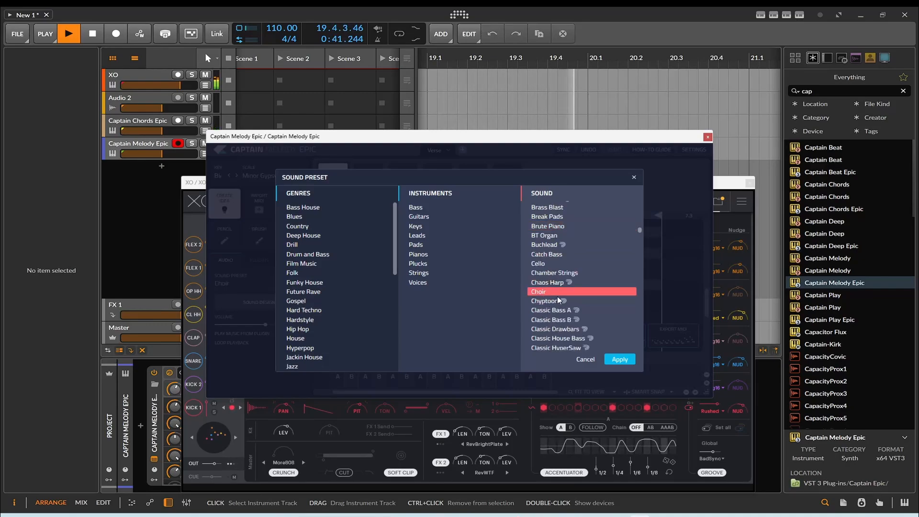
left_click(569, 338)
scroll(577, 354, "down", 1)
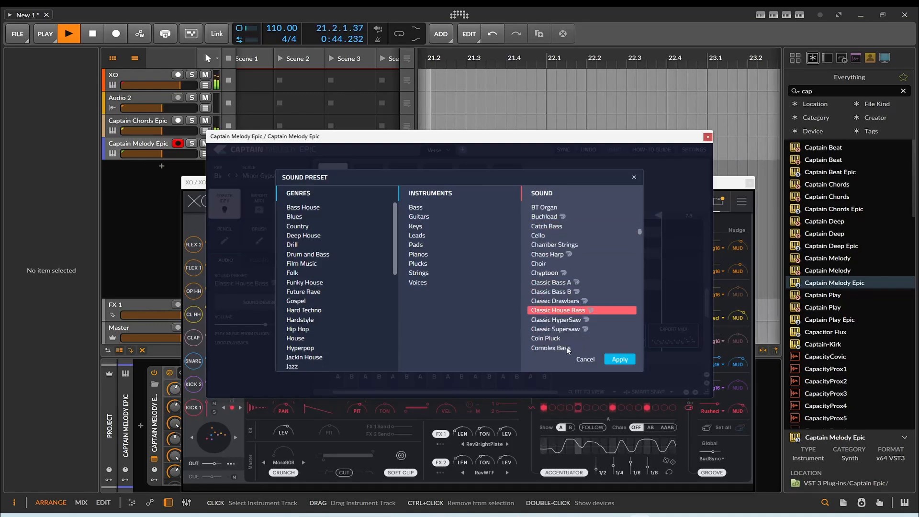
left_click(574, 320)
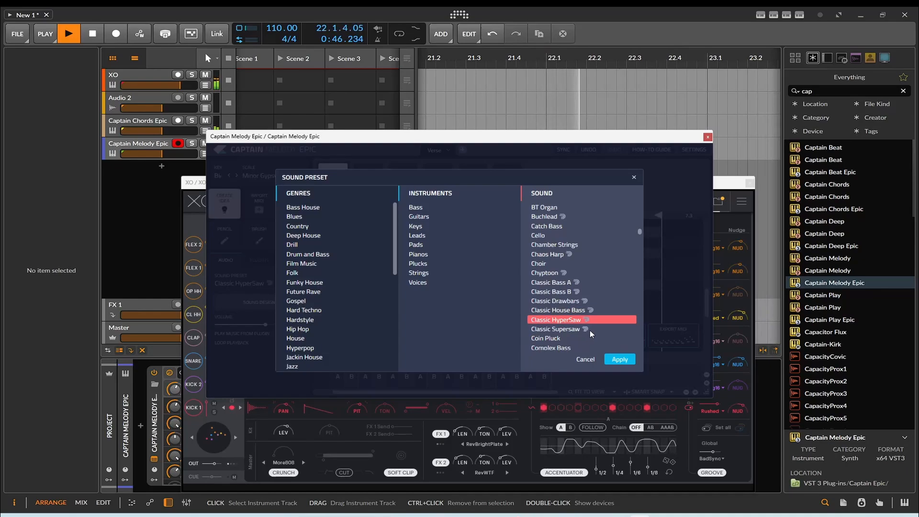
left_click(562, 330)
scroll(578, 332, "down", 2)
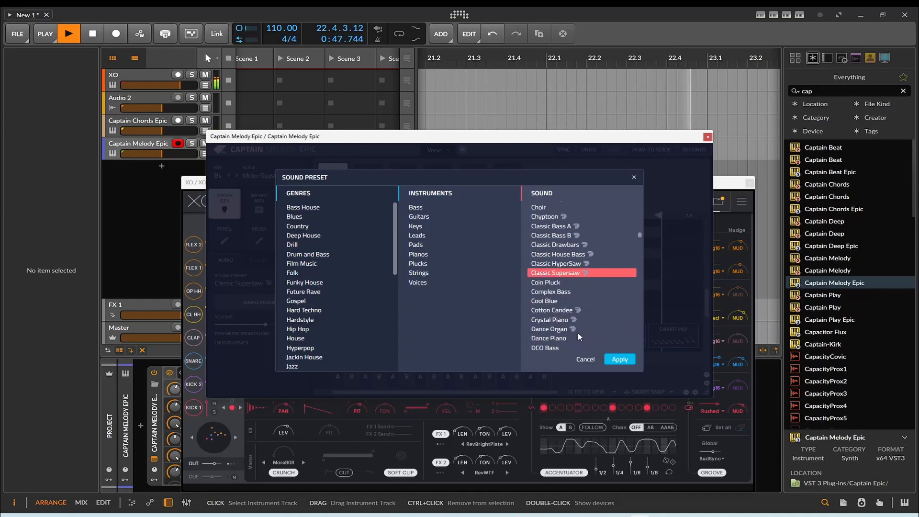
left_click(546, 312)
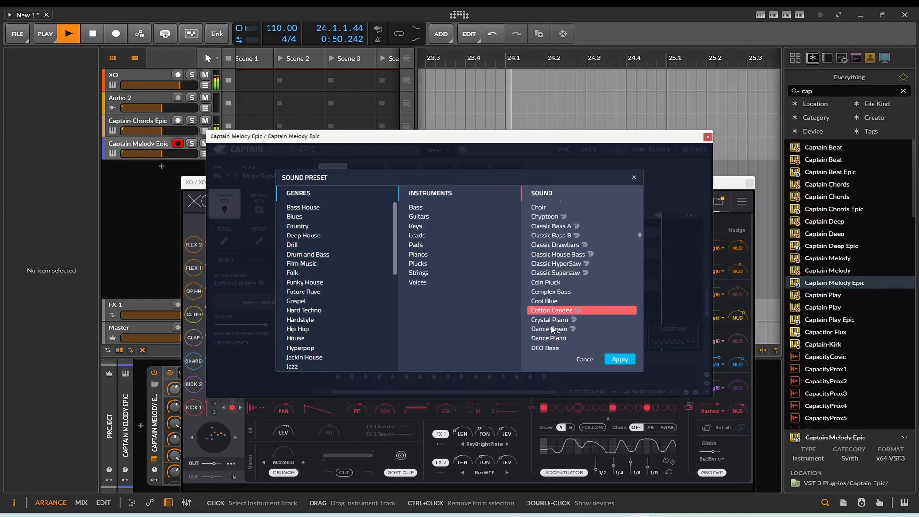
left_click(571, 330)
- Apply the Lo-Fly sound from the Guitars instruments to the melody and randomize the melody idea again
left_click(415, 216)
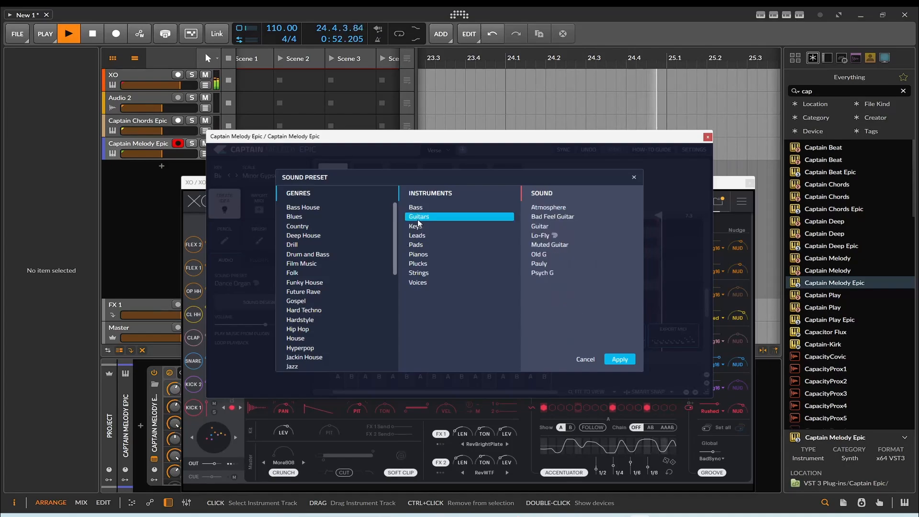
left_click(547, 236)
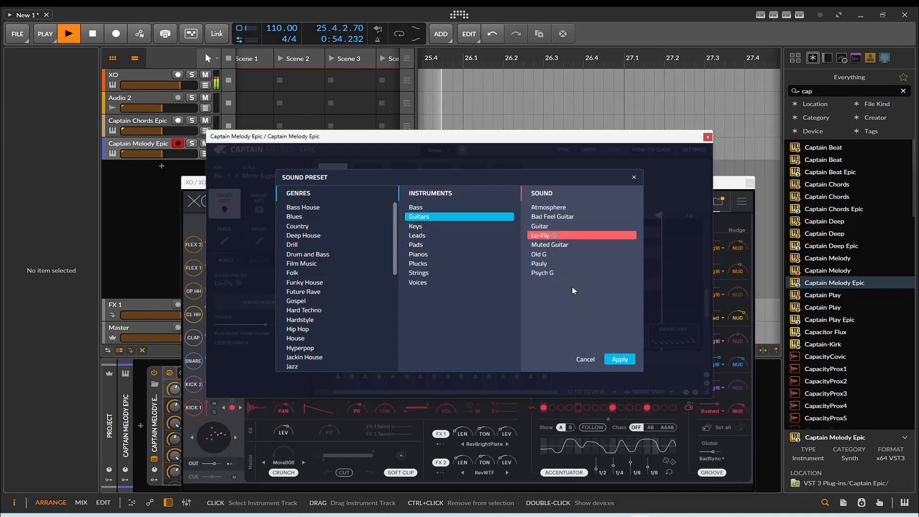
left_click(619, 359)
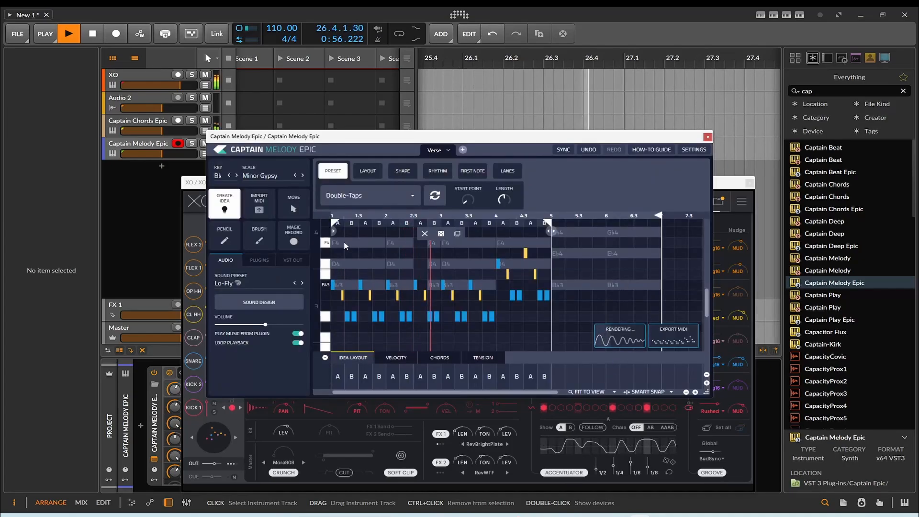
left_click(441, 235)
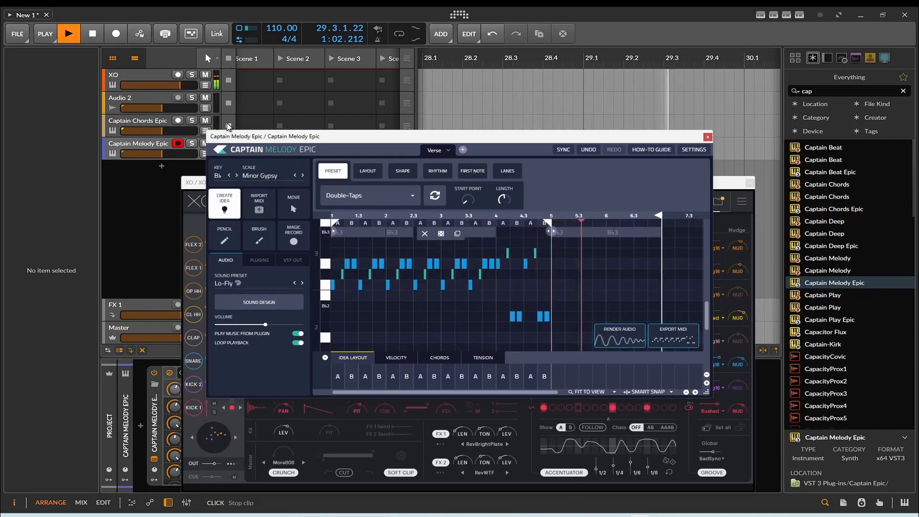
- Extend the melody idea to bar 7 and change it to the Last Beat Space preset with a length of 24 beats
left_click_drag(549, 221, 658, 222)
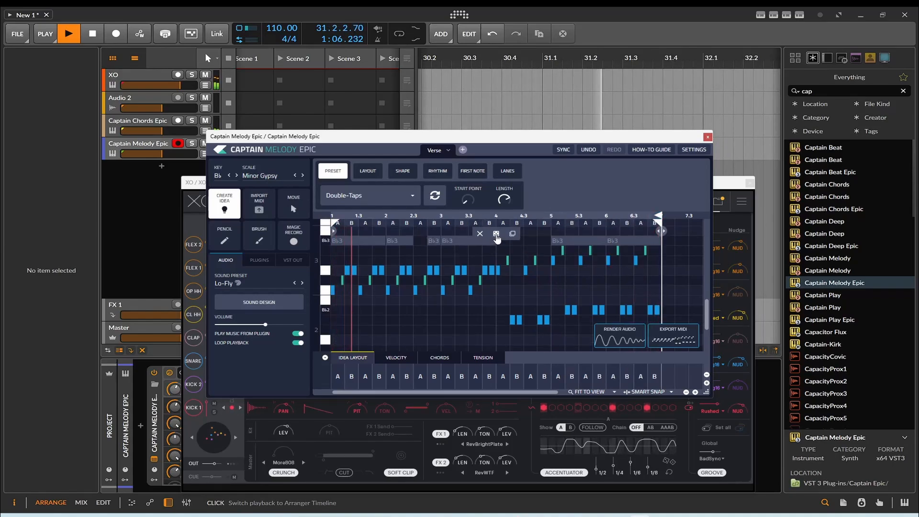
left_click(406, 197)
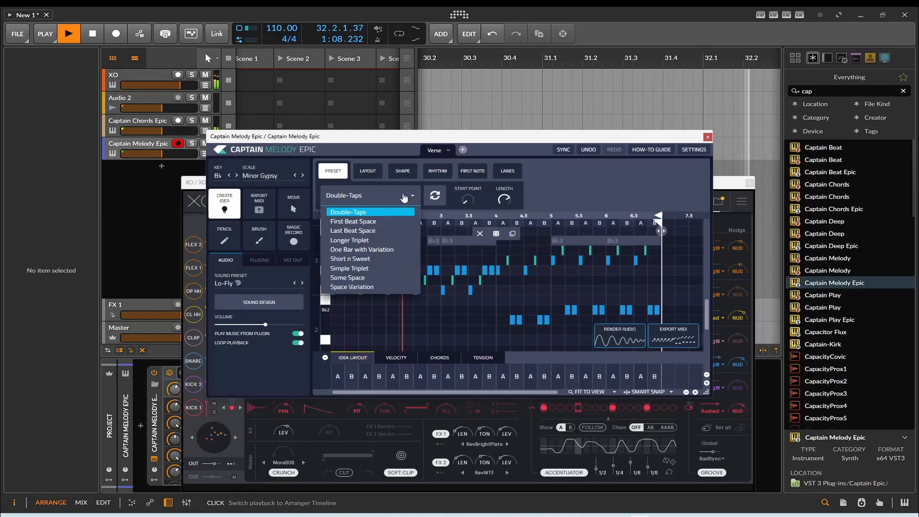
left_click(349, 231)
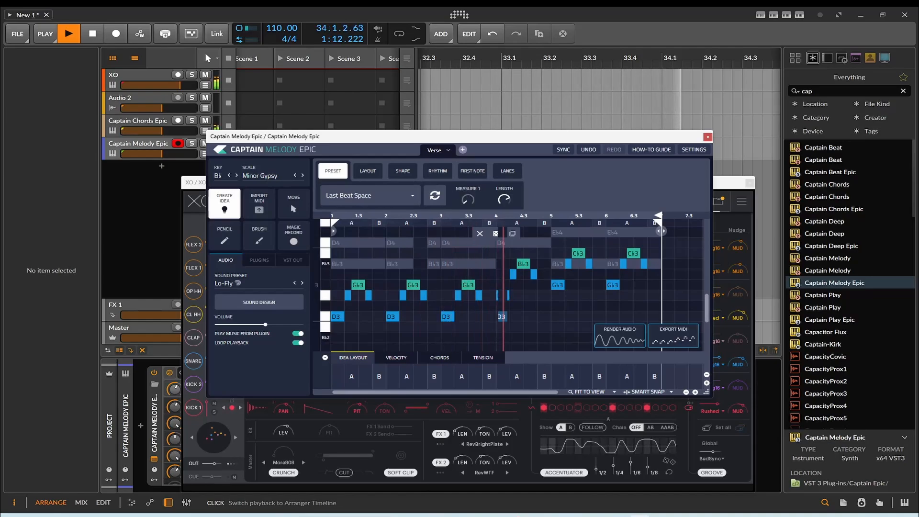
left_click_drag(467, 199, 468, 227)
left_click_drag(504, 200, 503, 197)
left_click_drag(688, 231, 674, 230)
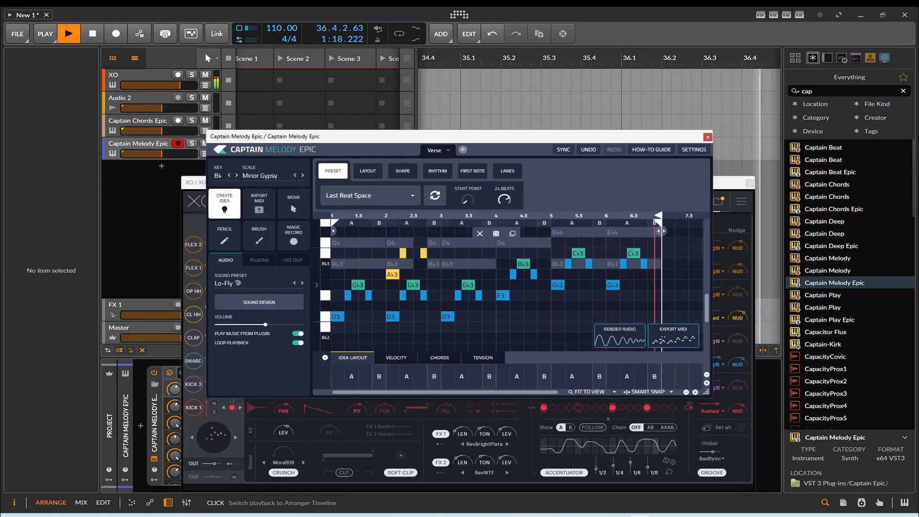
- Close the melody plug-in window, move the XO window higher over the arrangement, and stop playback
left_click(707, 137)
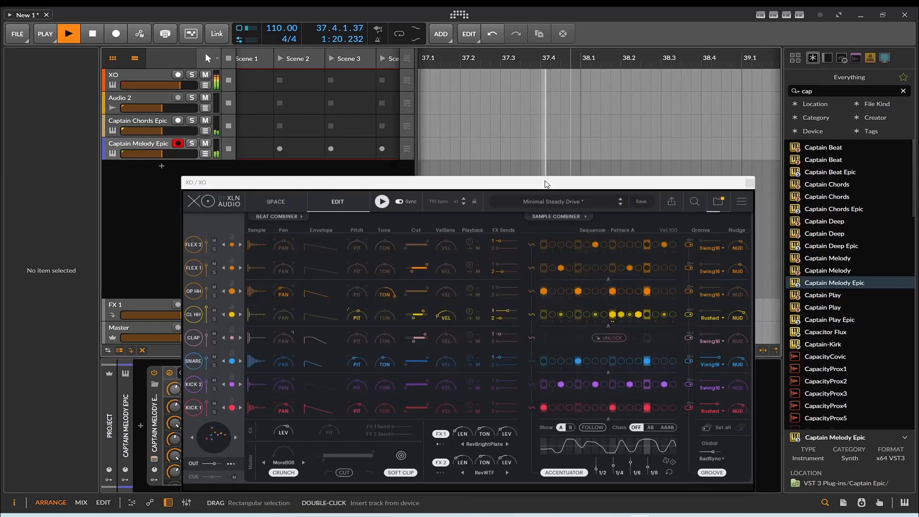
left_click_drag(543, 184, 542, 115)
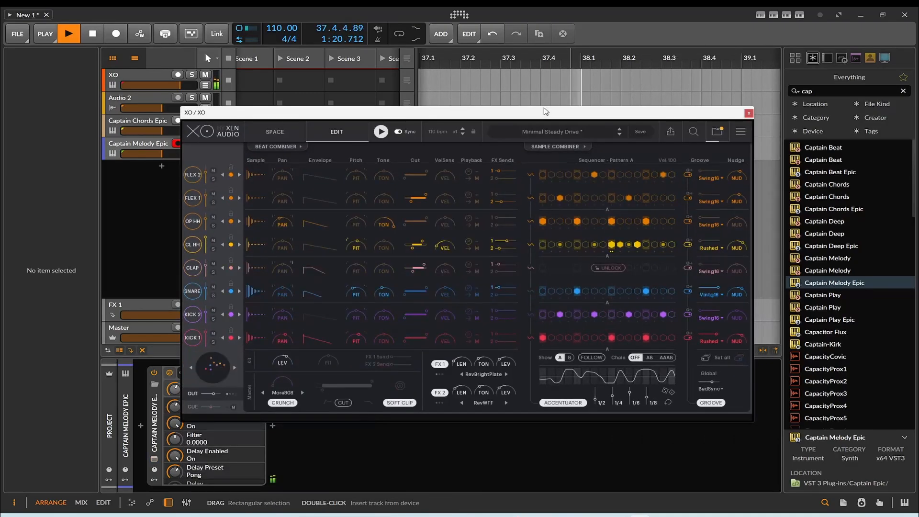
left_click(88, 33)
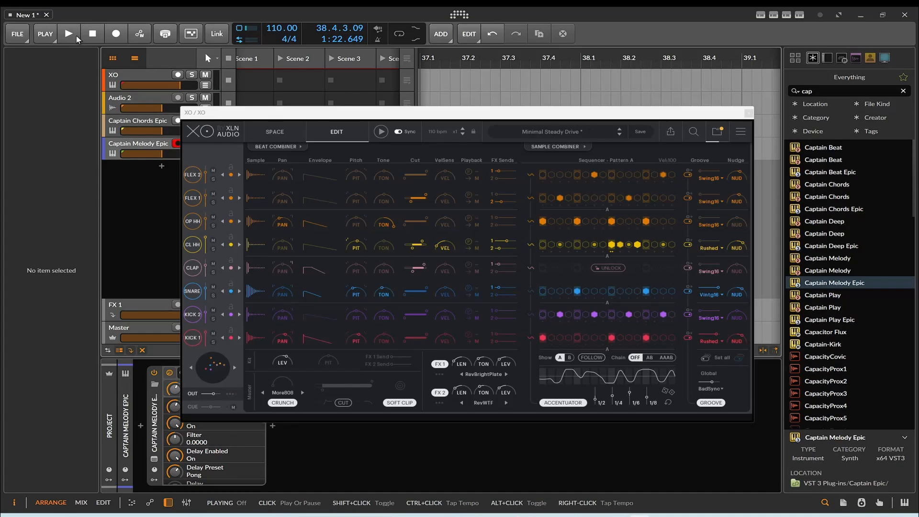
- Start playback, choose similar samples for the Flex 2 and Kick 1 lanes in the Sample Combiner, and refresh the Kick 1 similarity list
left_click(76, 36)
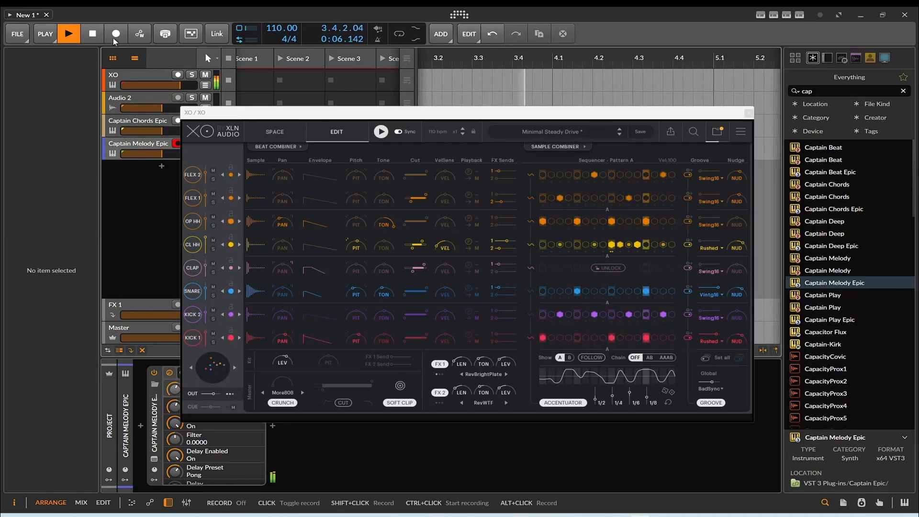
left_click(568, 145)
left_click(579, 174)
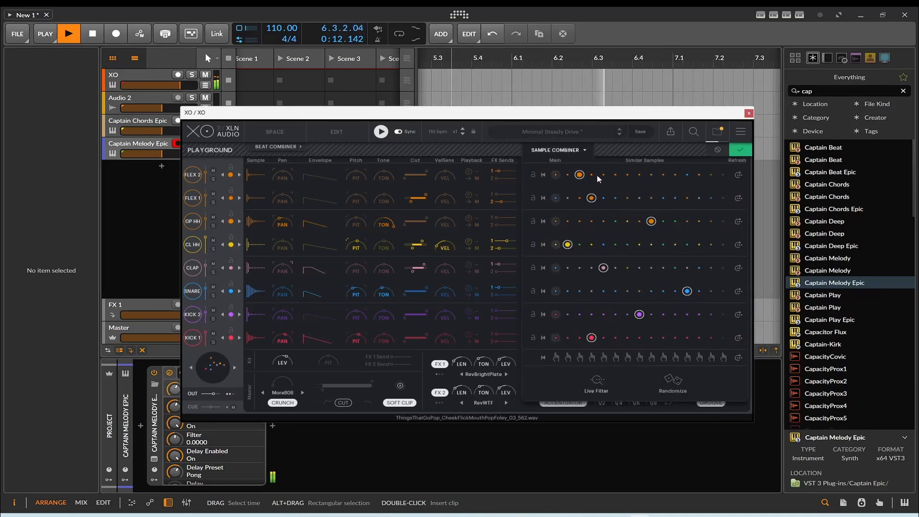
left_click(568, 337)
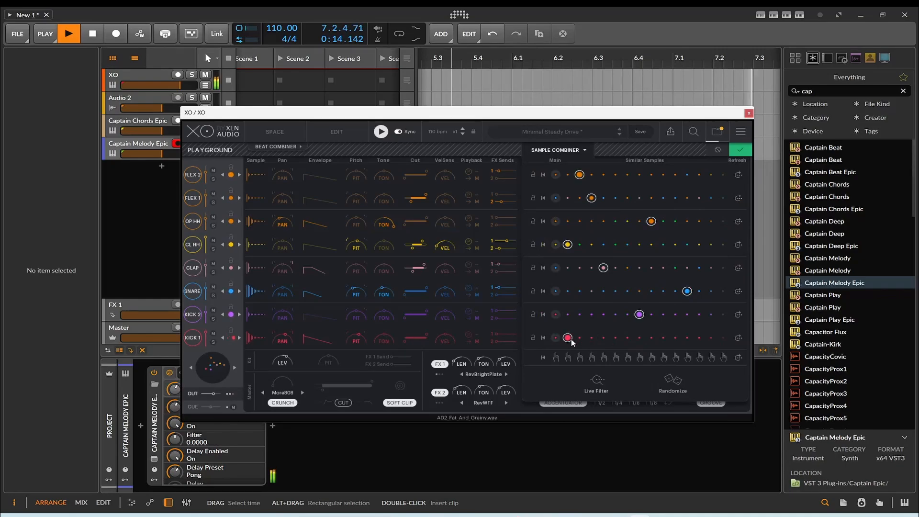
left_click(627, 338)
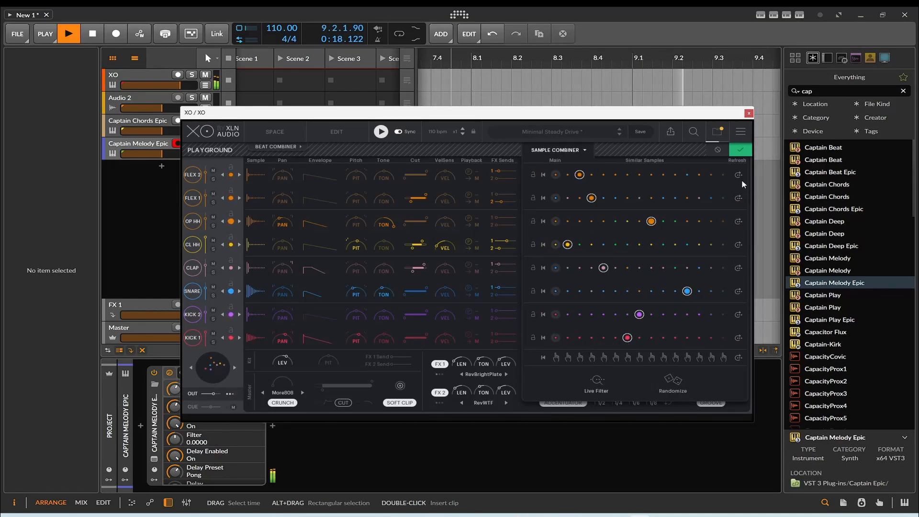
left_click(739, 339)
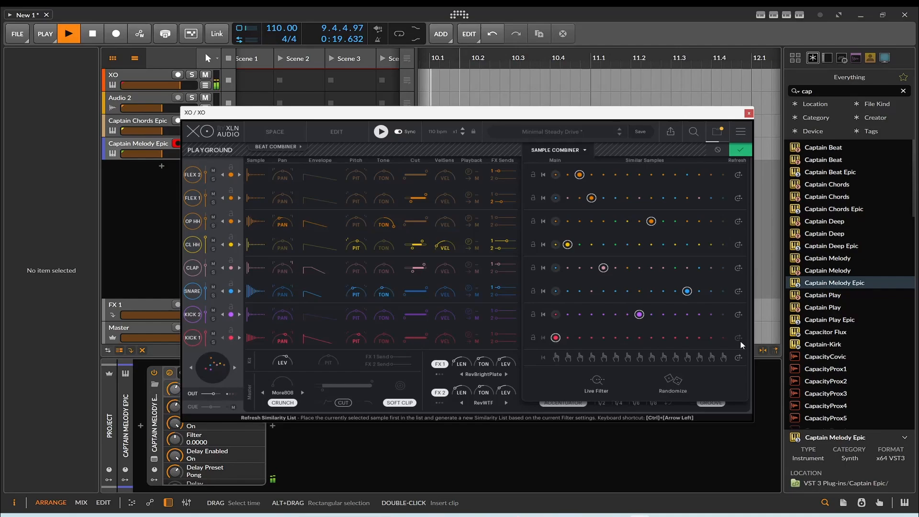
- Switch all lanes to other sample columns, turn on Live Filter, randomize the samples, and apply the Sample Combiner result
left_click(676, 357)
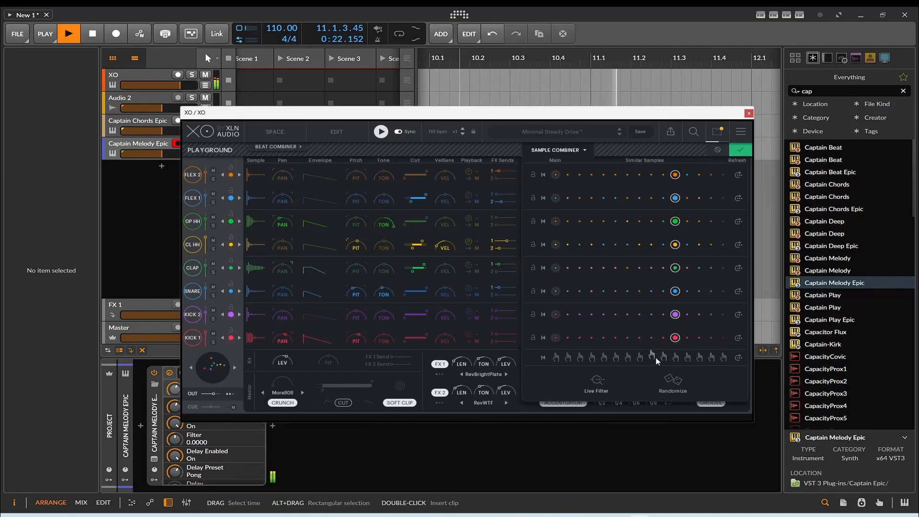
left_click(629, 357)
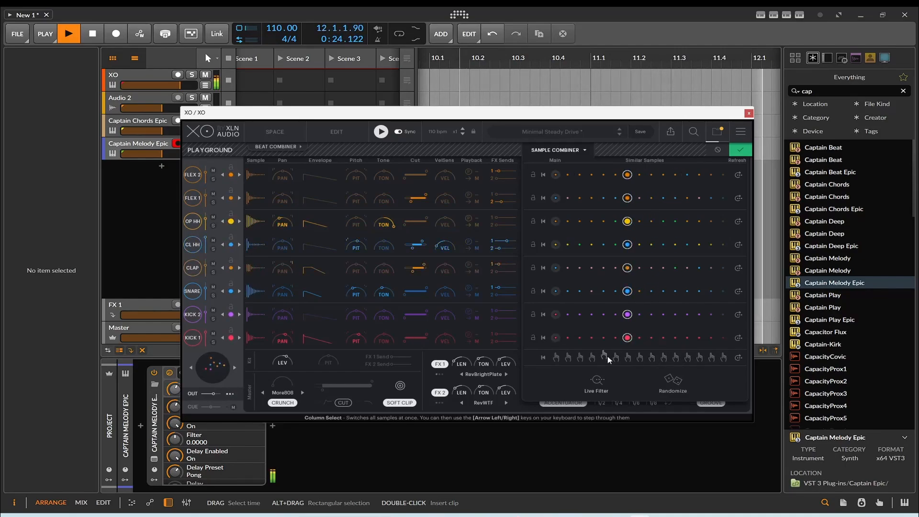
left_click(596, 380)
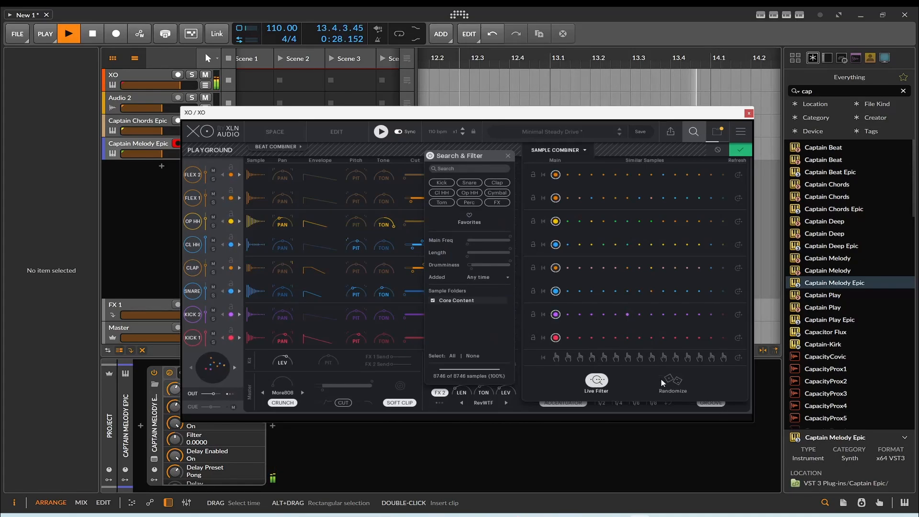
left_click(675, 381)
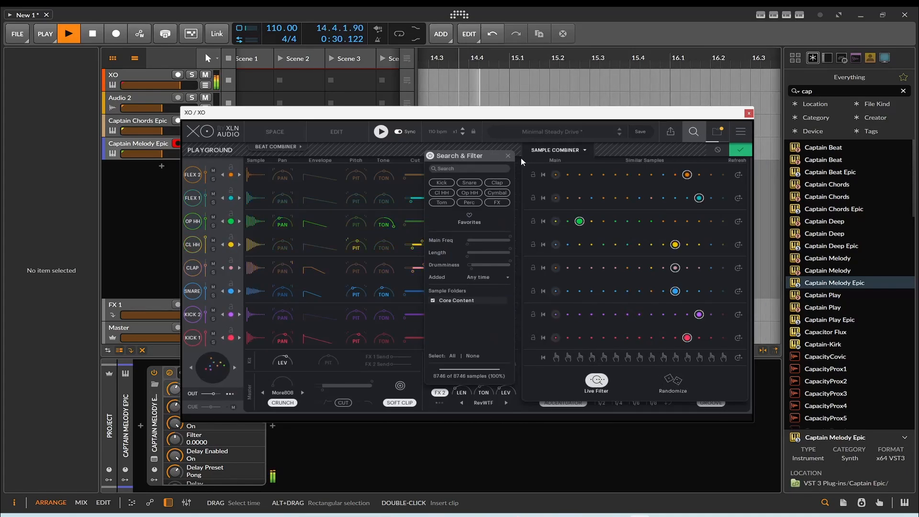
left_click(507, 156)
left_click(738, 151)
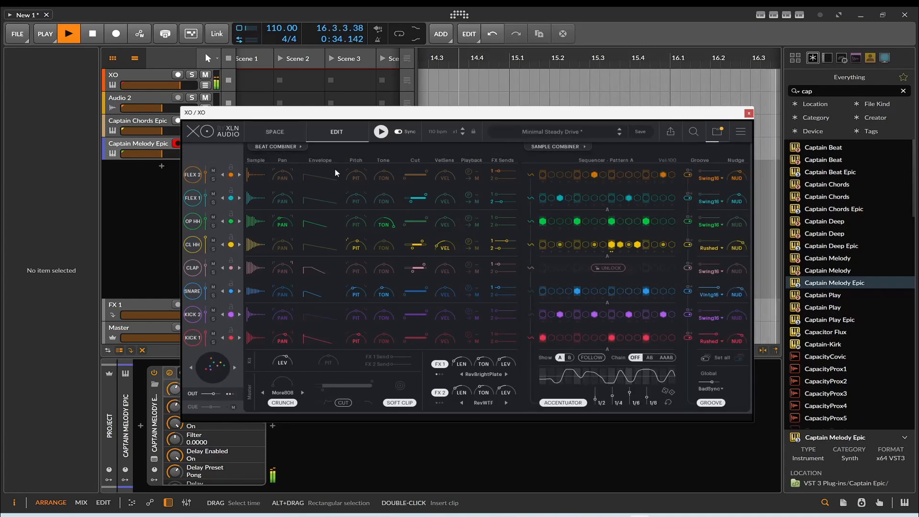
- Randomize the drum patterns twice in the Beat Combiner and apply the result
left_click(276, 147)
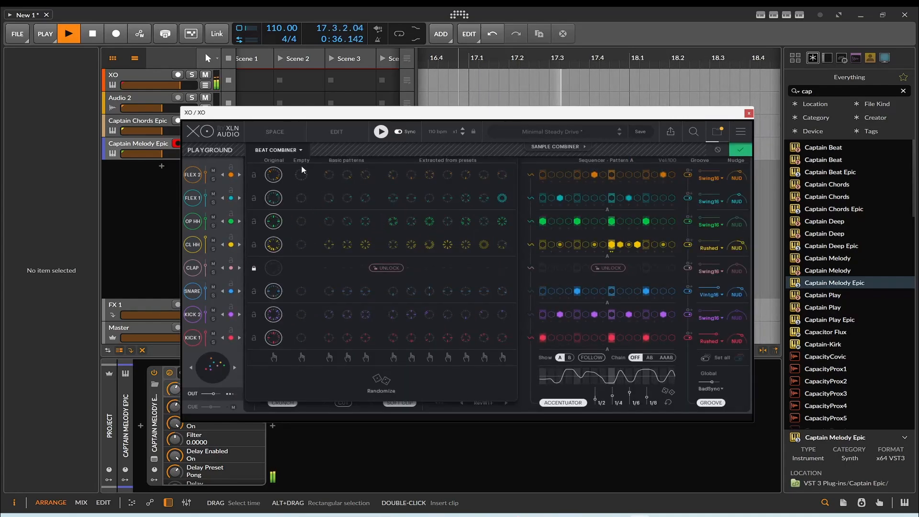
left_click(381, 381)
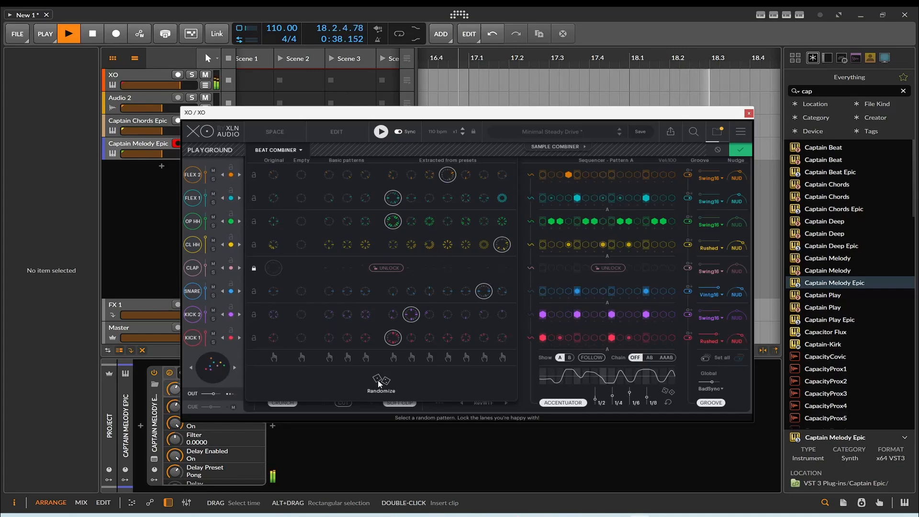
left_click(381, 381)
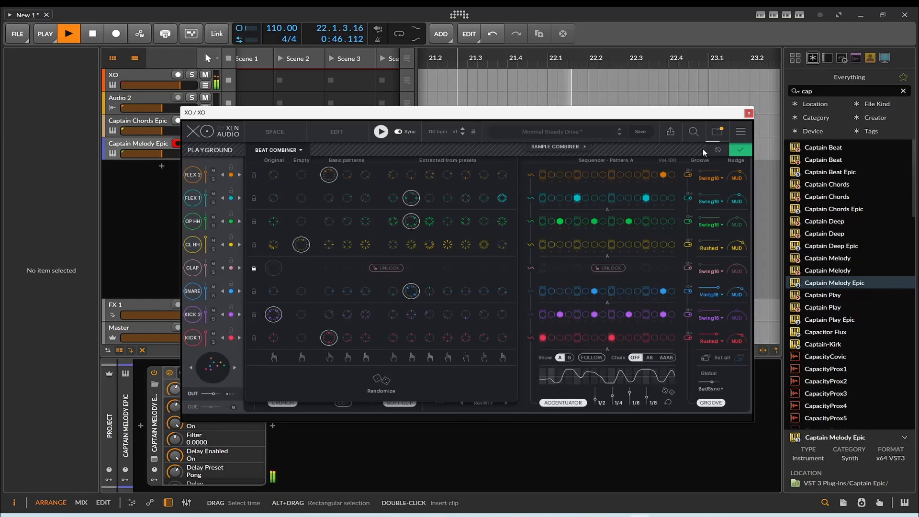
left_click(738, 151)
- Step through the XO presets past More Moosebell and Motive-A-Loco to load Motor One
left_click(619, 135)
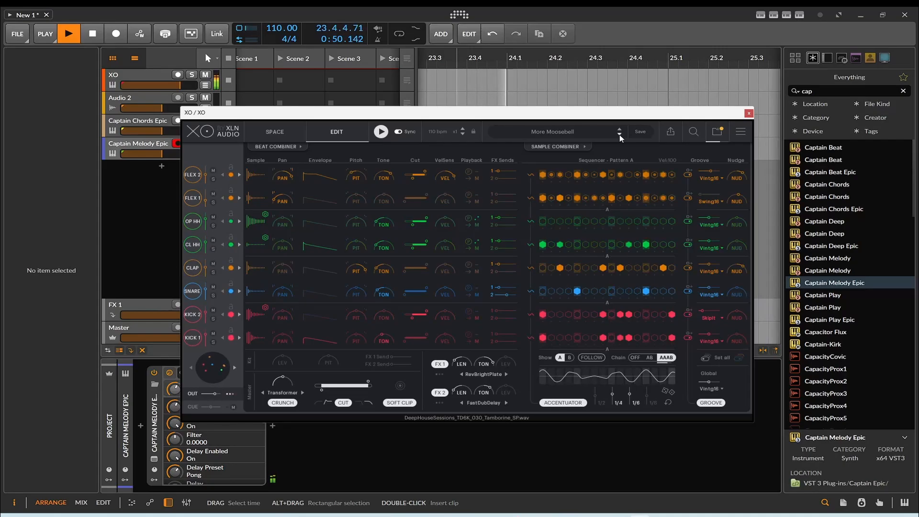
left_click(620, 135)
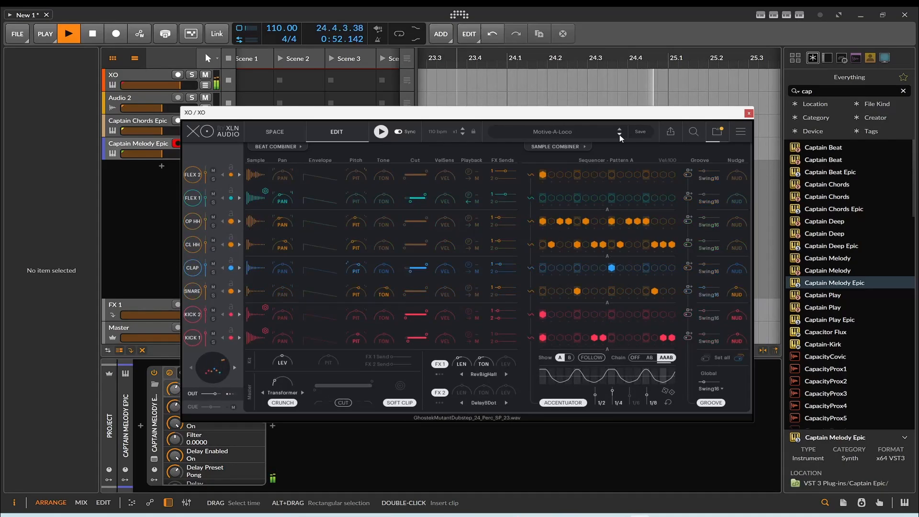
left_click(619, 135)
- Browse the full list in XO's preset browser, stop playback, and return to the edit view with Motor One kept
left_click(590, 134)
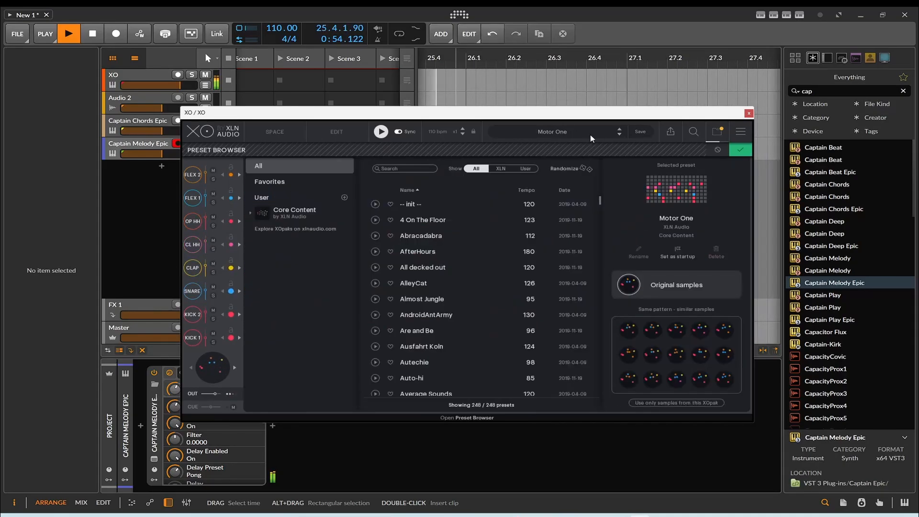
scroll(502, 268, "down", 8)
scroll(503, 268, "down", 10)
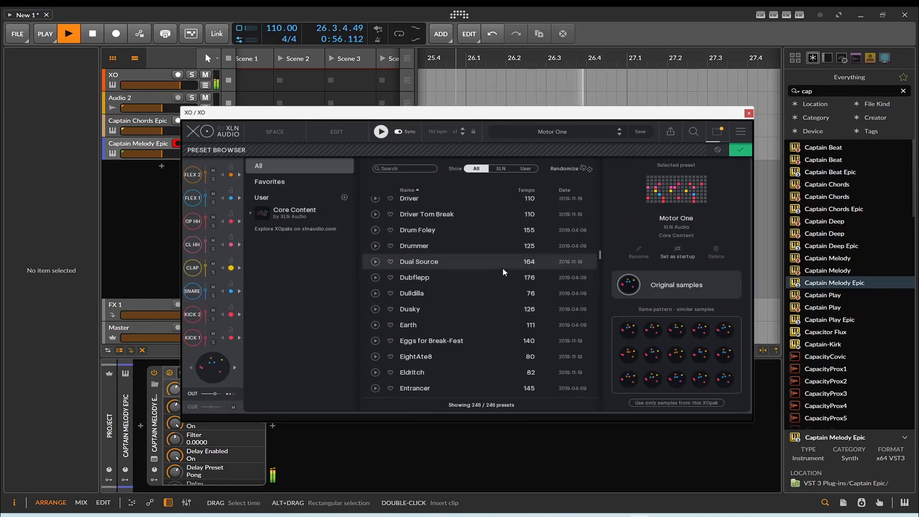
left_click(92, 33)
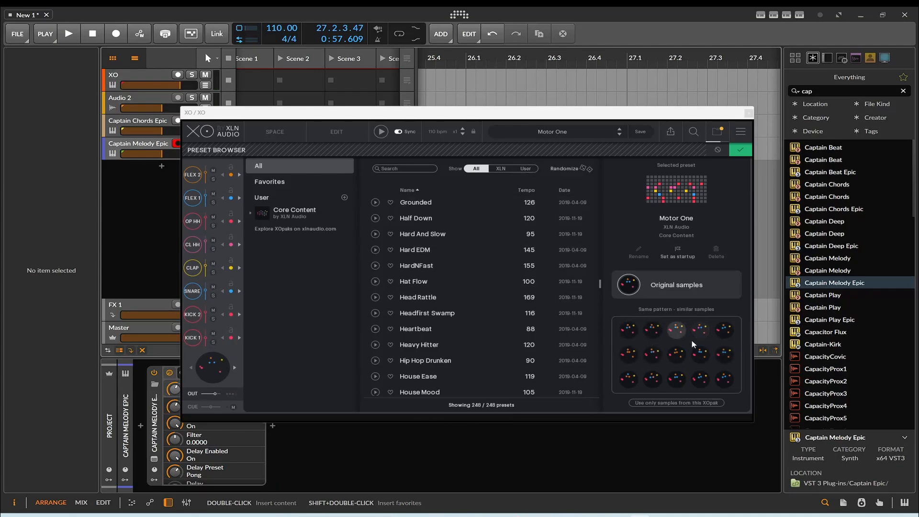
scroll(555, 315, "down", 15)
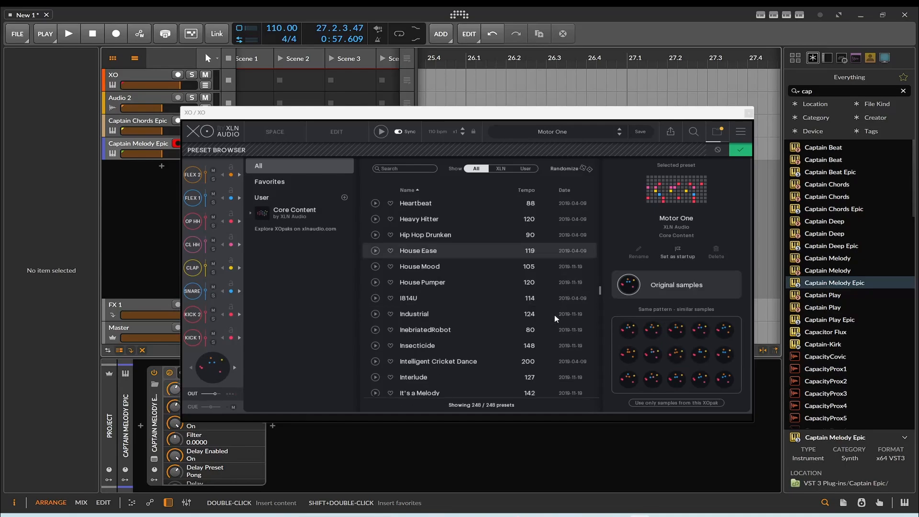
scroll(554, 314, "down", 20)
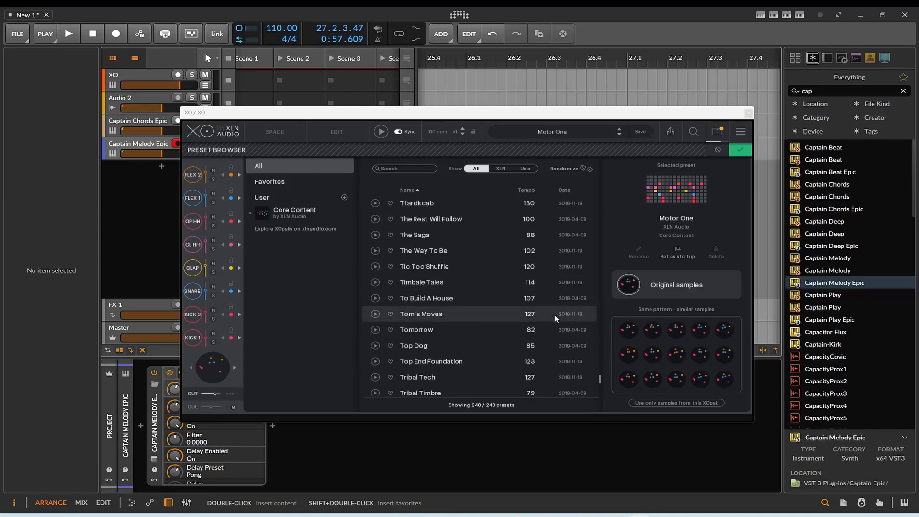
scroll(554, 314, "up", 10)
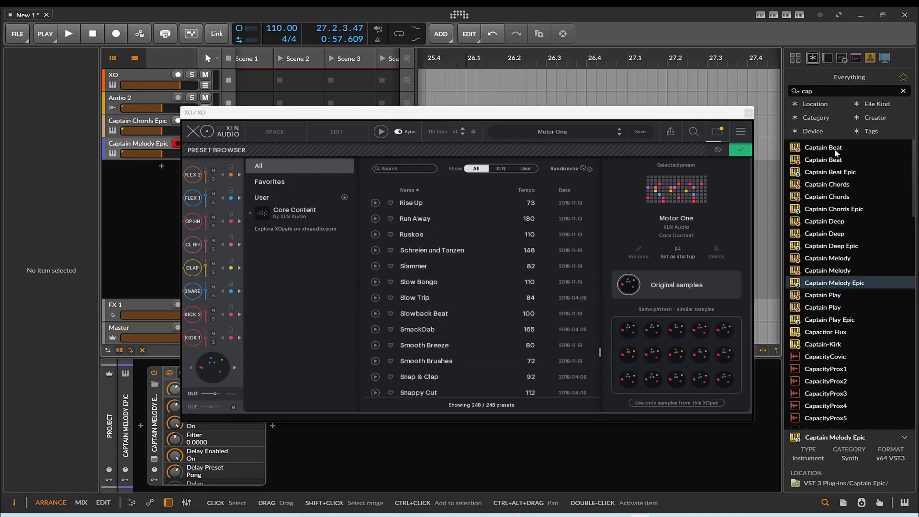
left_click(740, 150)
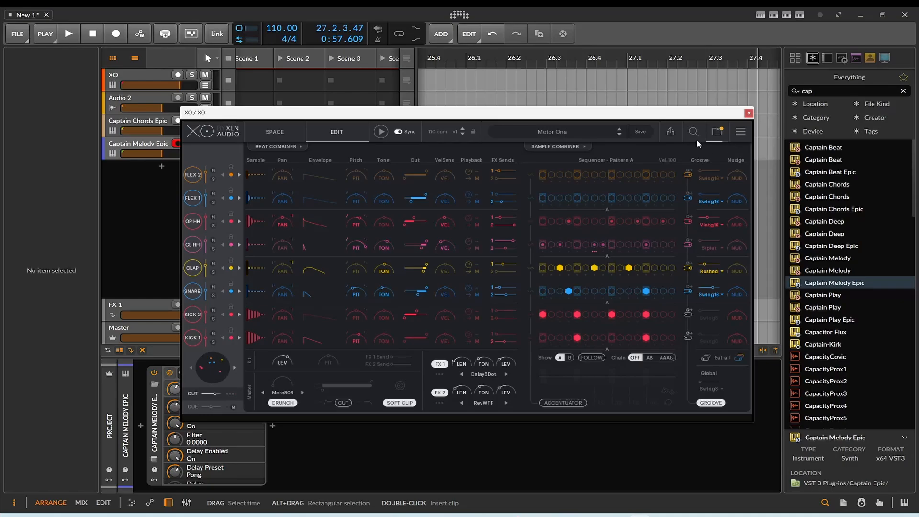
- Audition individual samples in XO's Space view, sweeping through the red kick cluster and the blue snare area
left_click(274, 132)
mouse_move(512, 222)
left_mouse_down()
mouse_move(484, 293)
mouse_move(526, 290)
mouse_move(463, 339)
mouse_move(375, 268)
mouse_move(406, 263)
mouse_move(383, 301)
mouse_move(388, 294)
mouse_move(326, 282)
left_mouse_up()
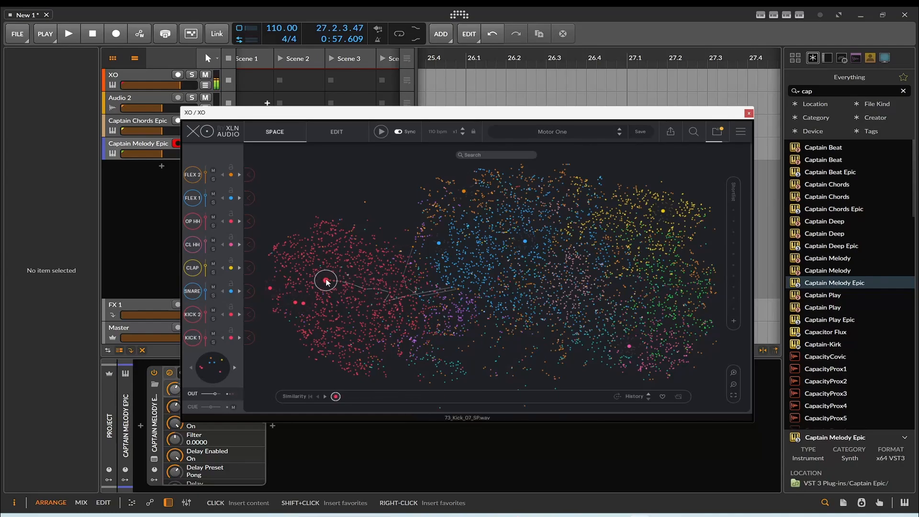
left_click(326, 282)
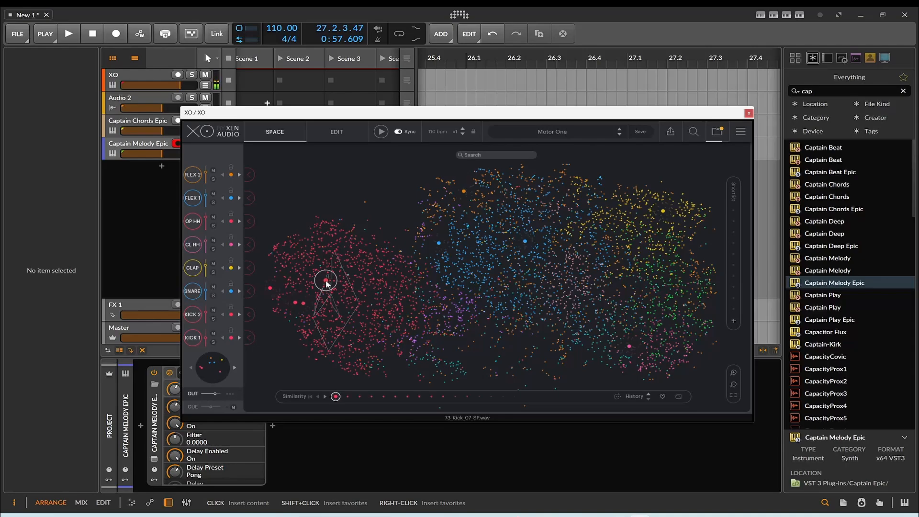
left_click(314, 261)
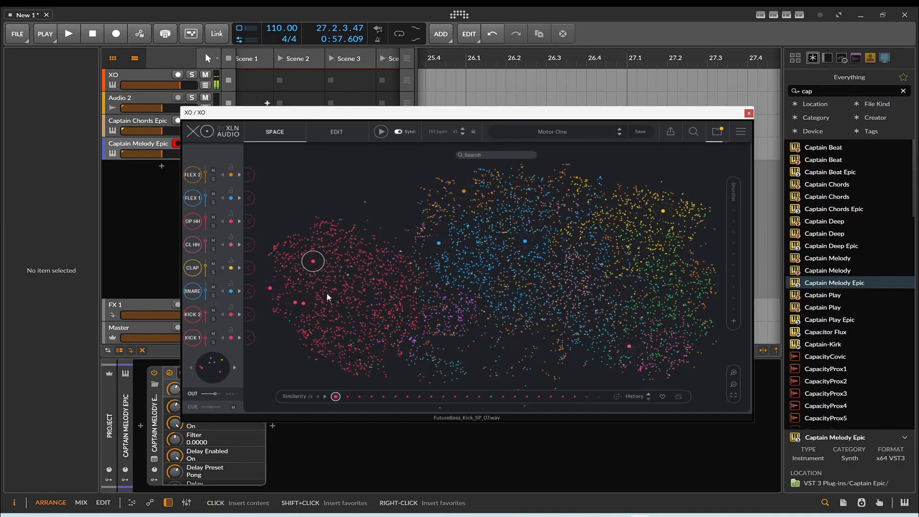
mouse_move(326, 294)
left_mouse_down()
mouse_move(350, 250)
mouse_move(313, 283)
mouse_move(341, 280)
left_mouse_up()
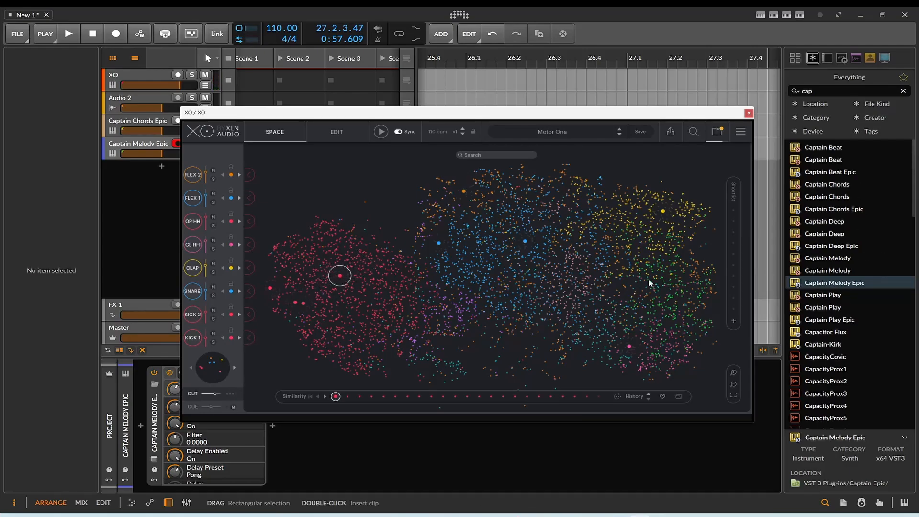
mouse_move(445, 318)
left_mouse_down()
mouse_move(516, 244)
mouse_move(570, 236)
mouse_move(496, 259)
mouse_move(468, 245)
mouse_move(469, 260)
mouse_move(494, 263)
mouse_move(471, 242)
mouse_move(471, 253)
mouse_move(443, 236)
mouse_move(369, 269)
mouse_move(333, 320)
mouse_move(325, 302)
mouse_move(352, 296)
left_mouse_up()
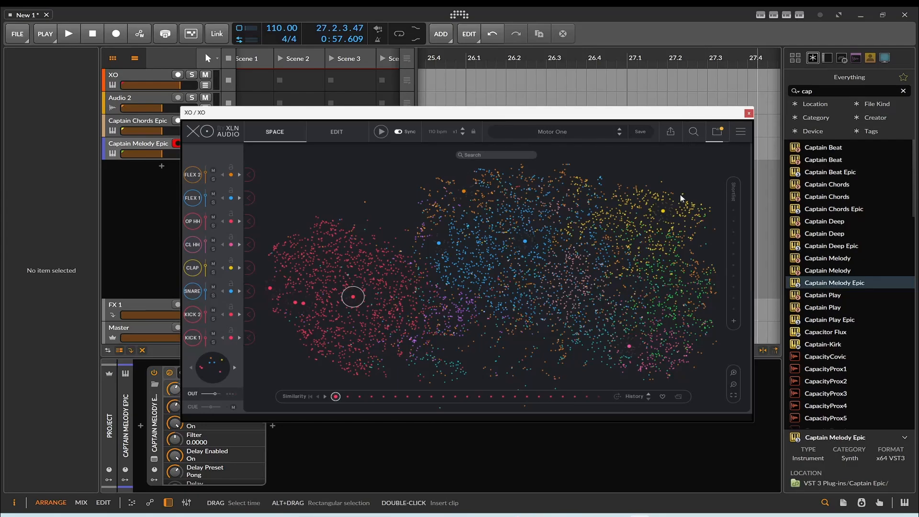
mouse_move(352, 296)
left_mouse_down()
mouse_move(550, 264)
mouse_move(492, 283)
left_mouse_up()
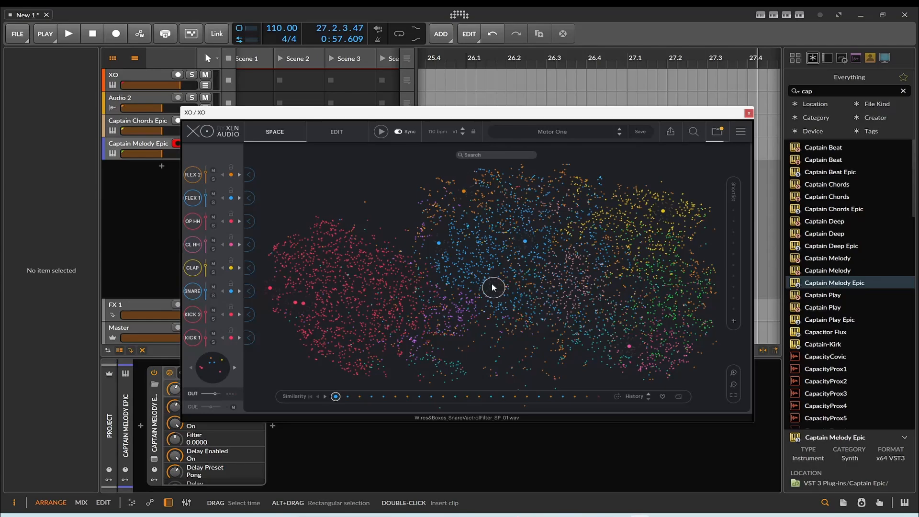
mouse_move(492, 287)
left_mouse_down()
mouse_move(420, 308)
mouse_move(391, 300)
left_mouse_up()
- View XO's sample folders and close the dialog without scanning and refreshing them
left_click(716, 131)
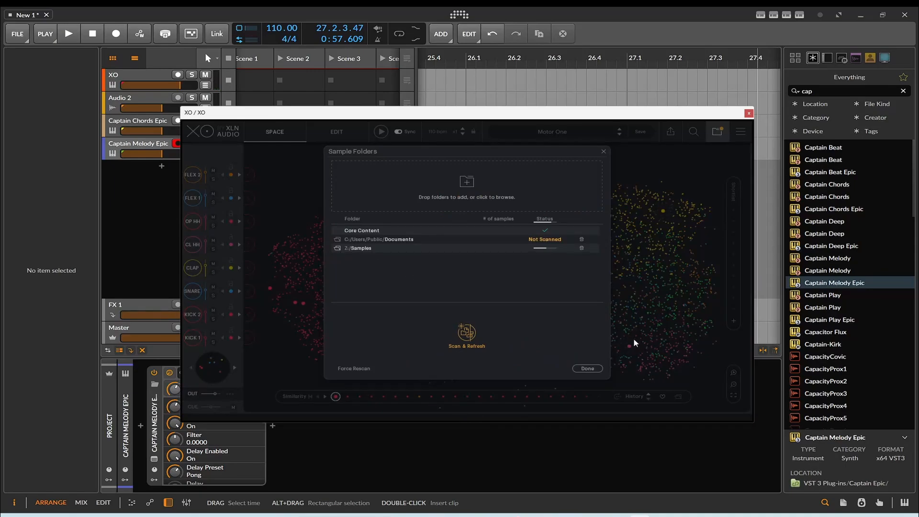
left_click(588, 368)
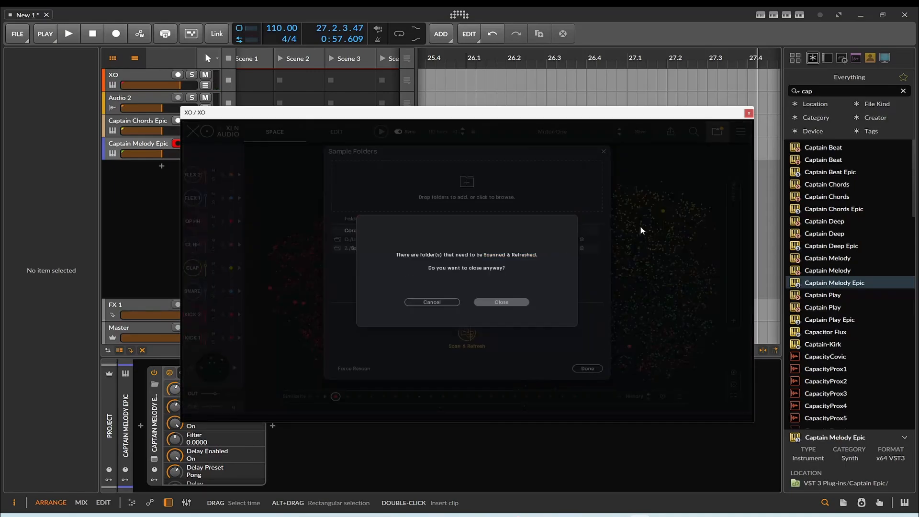
left_click(501, 301)
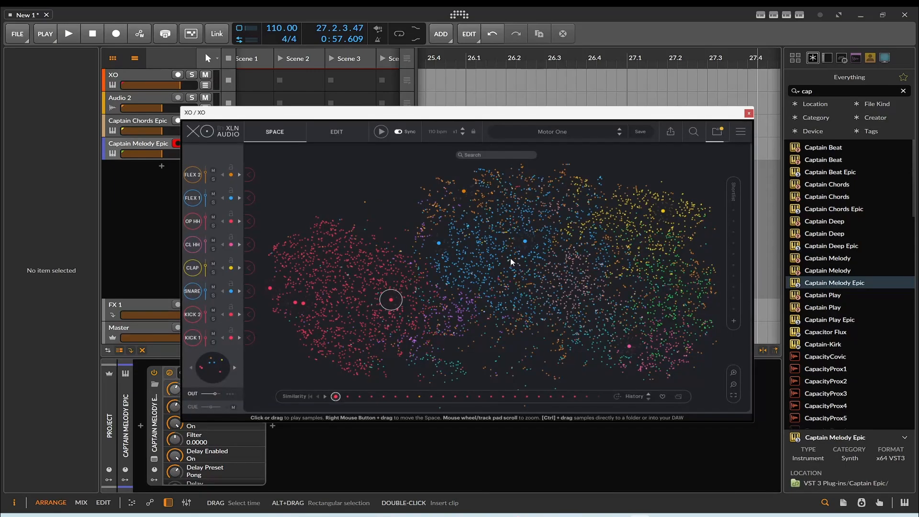